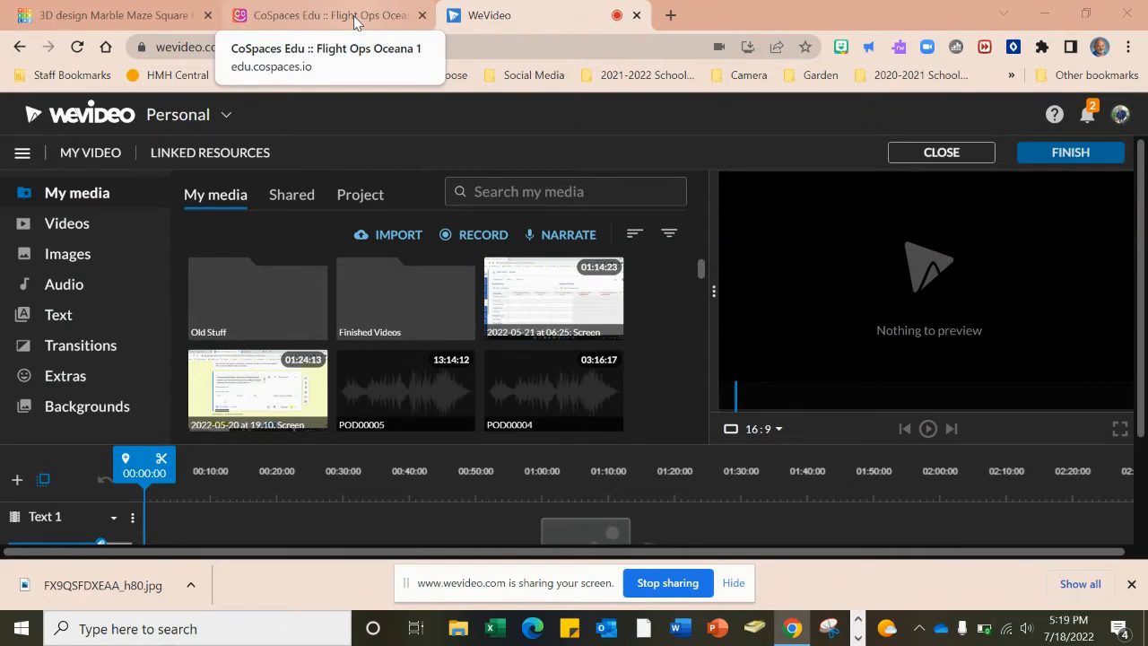
# Switch to the CoSpaces Edu scene, search the library for "wheel" and place the wheelchair on the road.
pyautogui.click(355, 21)
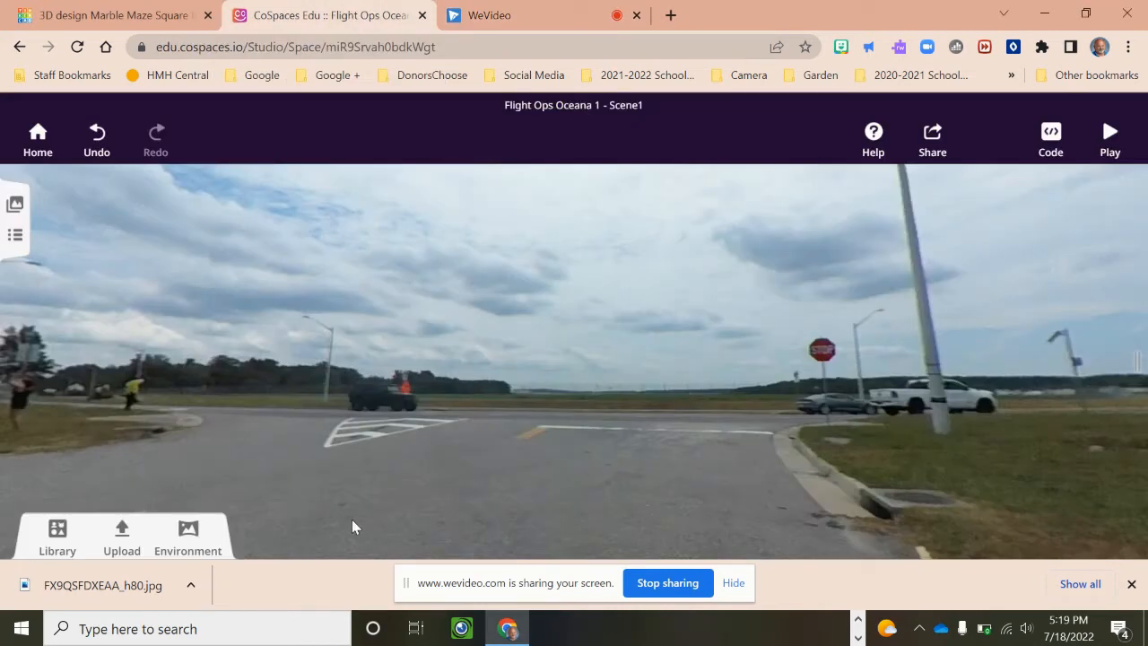
pyautogui.click(59, 531)
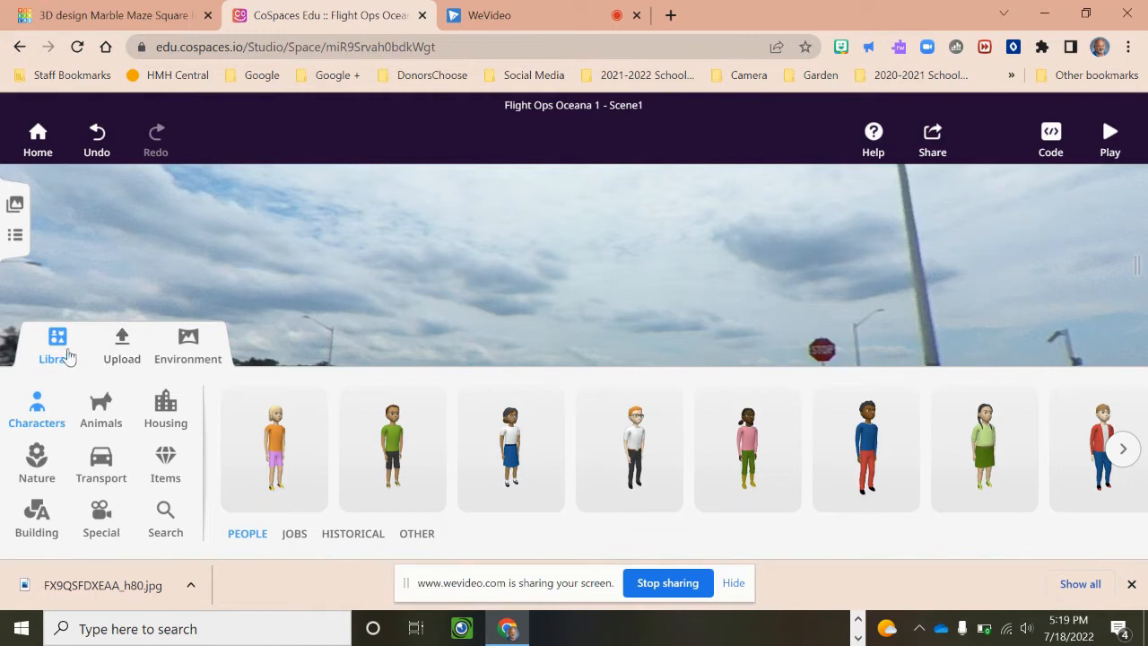
pyautogui.click(168, 521)
pyautogui.click(285, 504)
pyautogui.moveTo(285, 503); pyautogui.dragTo(440, 417)
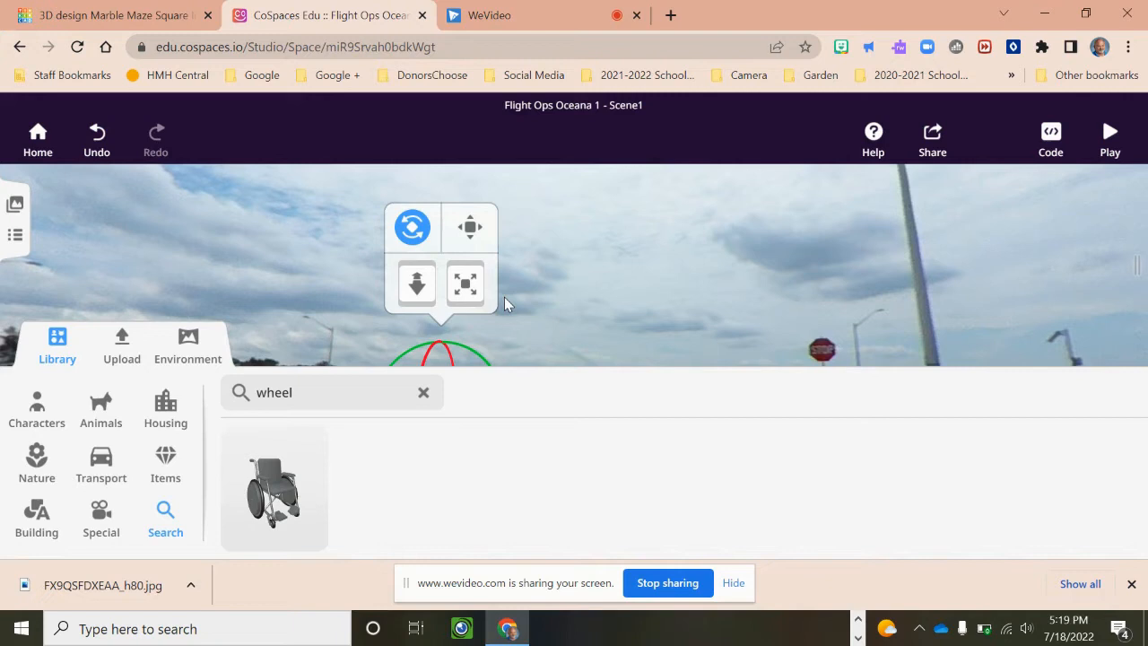
pyautogui.click(50, 344)
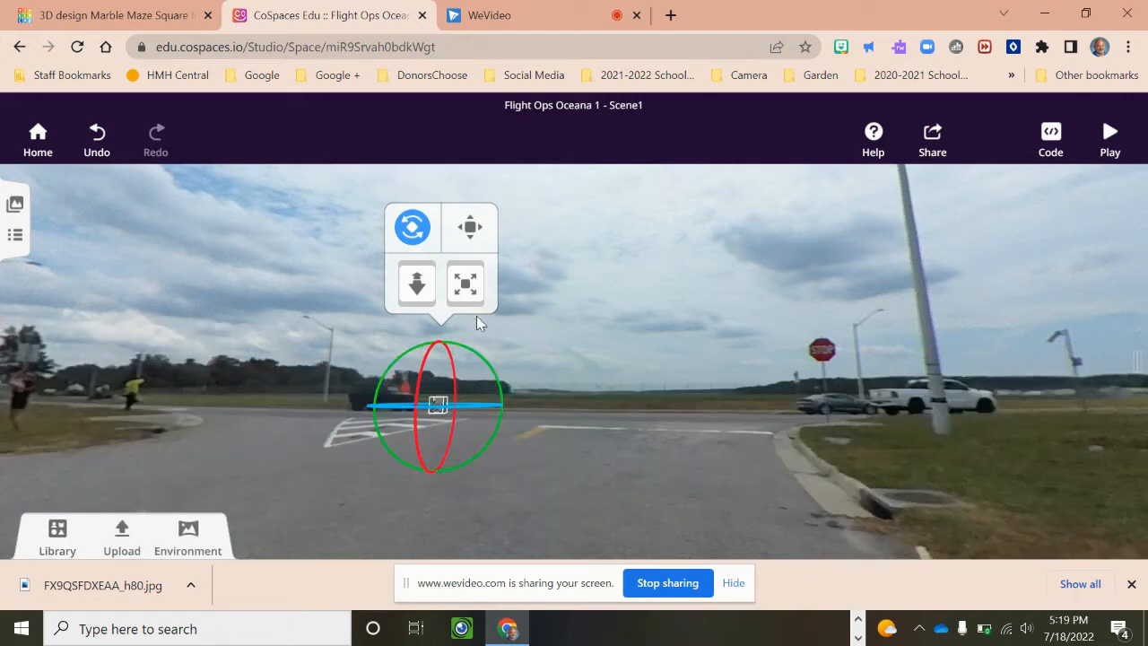
# Enlarge the wheelchair to a realistic size for the scene and rotate it slightly about its vertical axis.
pyautogui.moveTo(465, 281); pyautogui.dragTo(563, 220)
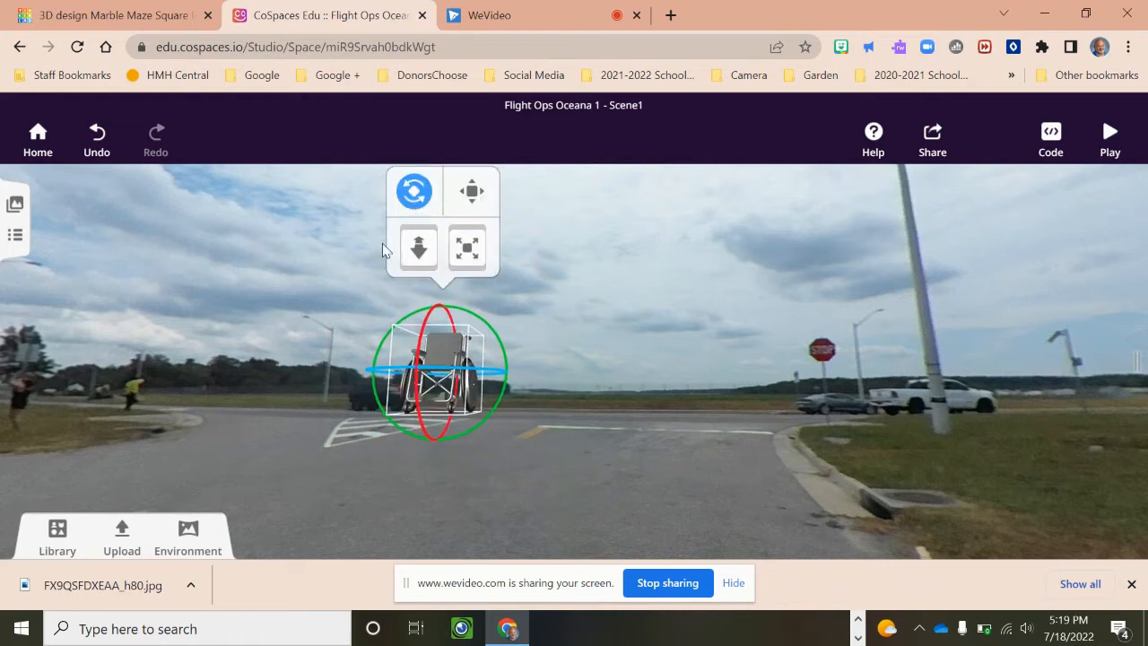
pyautogui.click(414, 204)
pyautogui.click(415, 199)
pyautogui.moveTo(475, 372)
pyautogui.mouseDown()
pyautogui.moveTo(503, 368)
pyautogui.moveTo(341, 373)
pyautogui.moveTo(489, 369)
pyautogui.moveTo(461, 370)
pyautogui.moveTo(541, 338)
pyautogui.moveTo(448, 377)
pyautogui.moveTo(473, 375)
pyautogui.moveTo(430, 376)
pyautogui.moveTo(466, 374)
pyautogui.moveTo(484, 359)
pyautogui.mouseUp()
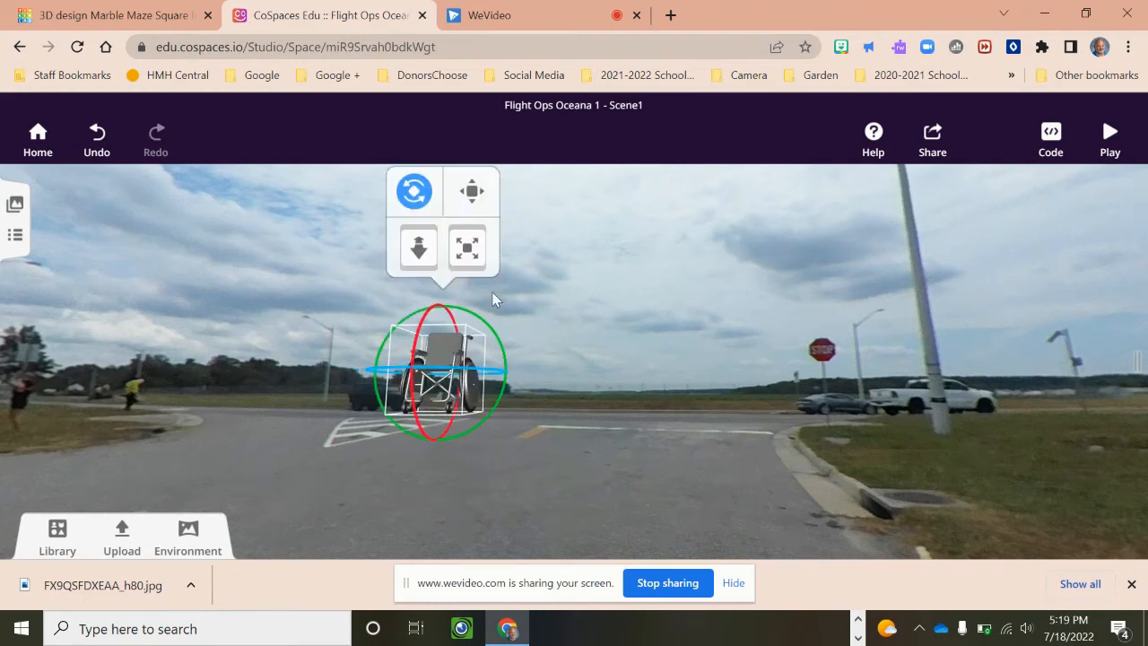
# Move the wheelchair down onto the road surface, just in front of the white road markings.
pyautogui.click(471, 191)
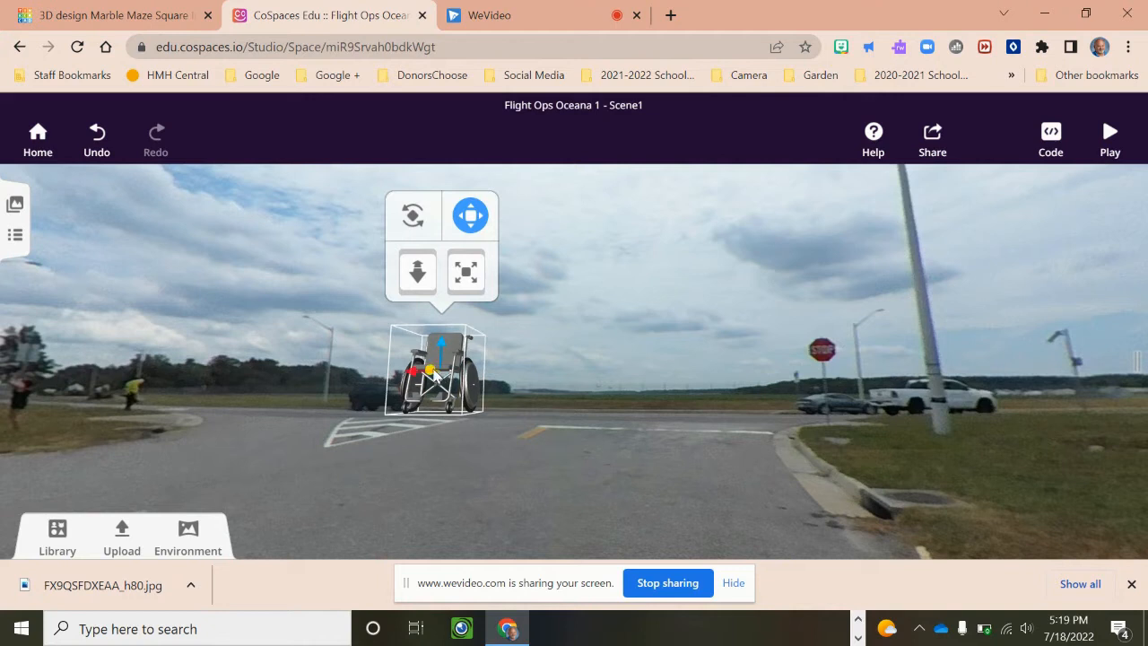
pyautogui.moveTo(433, 375)
pyautogui.mouseDown()
pyautogui.moveTo(387, 418)
pyautogui.moveTo(338, 441)
pyautogui.moveTo(420, 350)
pyautogui.moveTo(424, 382)
pyautogui.mouseUp()
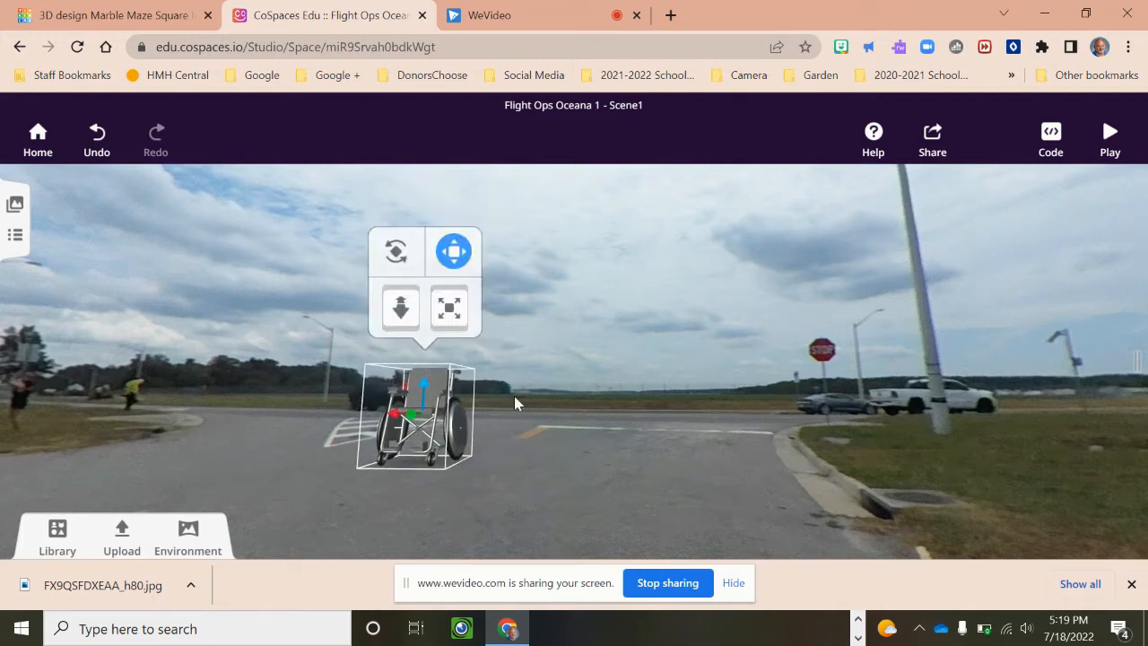
pyautogui.click(540, 412)
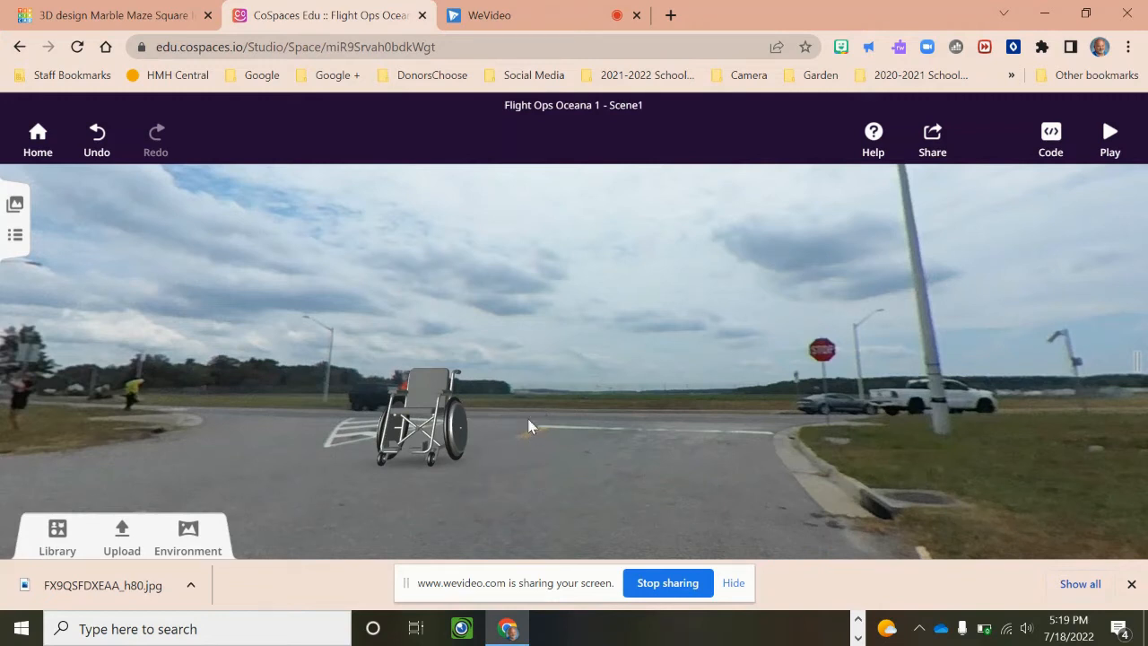
# Add the boy with the blue shirt and red trousers from the People characters to the road beside the wheelchair.
pyautogui.click(56, 536)
pyautogui.click(56, 405)
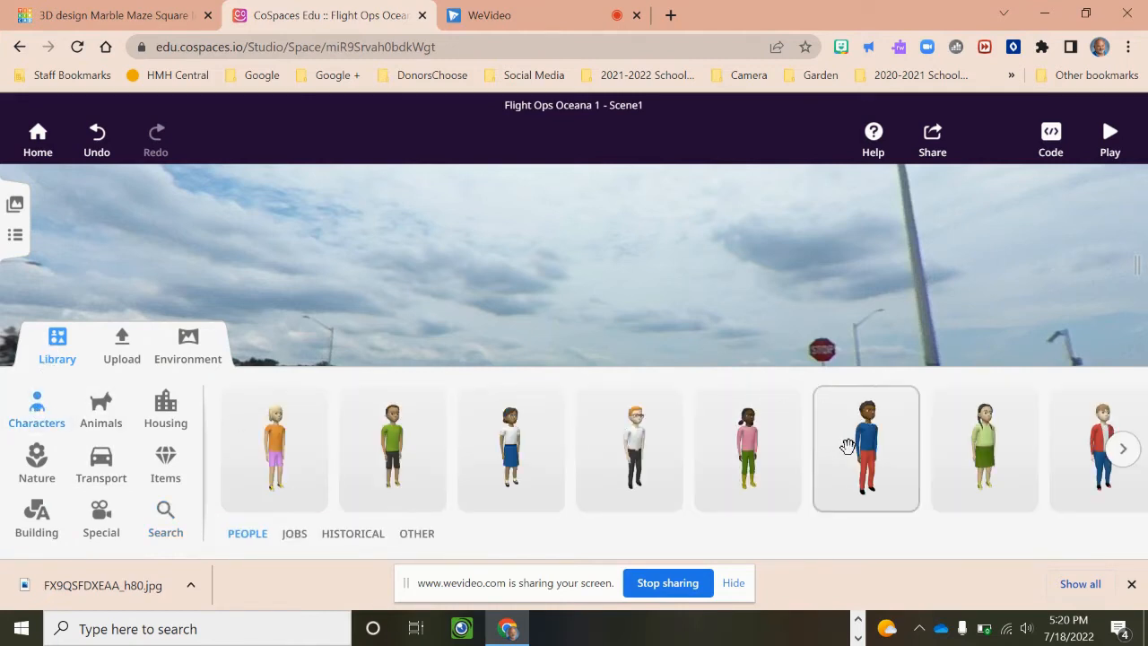
pyautogui.moveTo(850, 446); pyautogui.dragTo(554, 445)
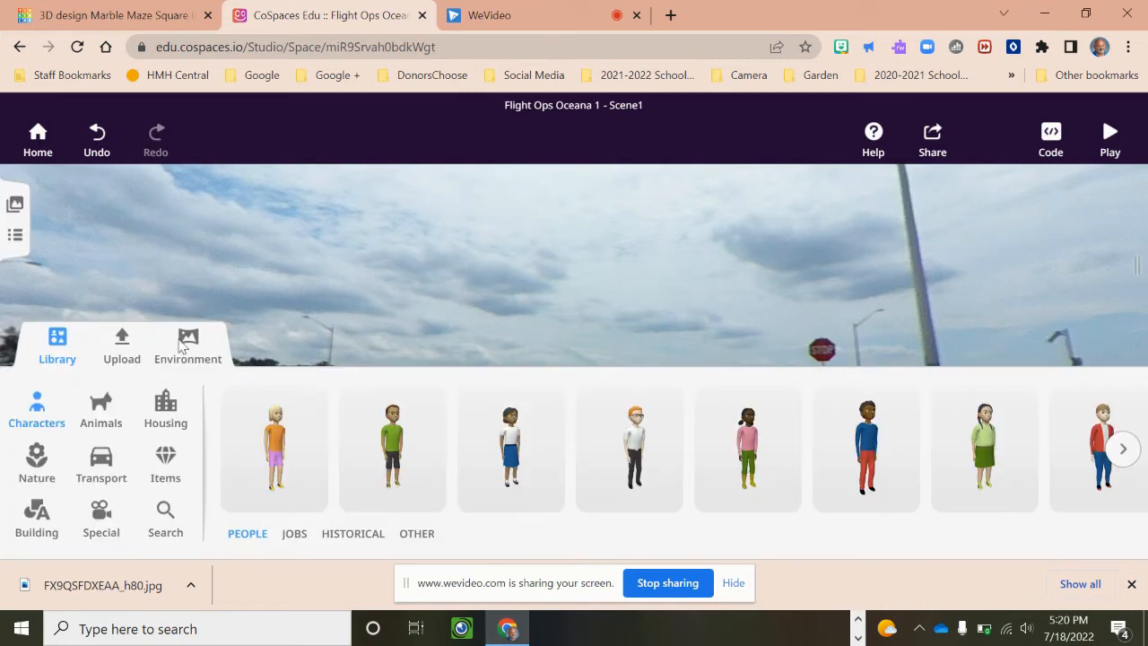
pyautogui.click(34, 339)
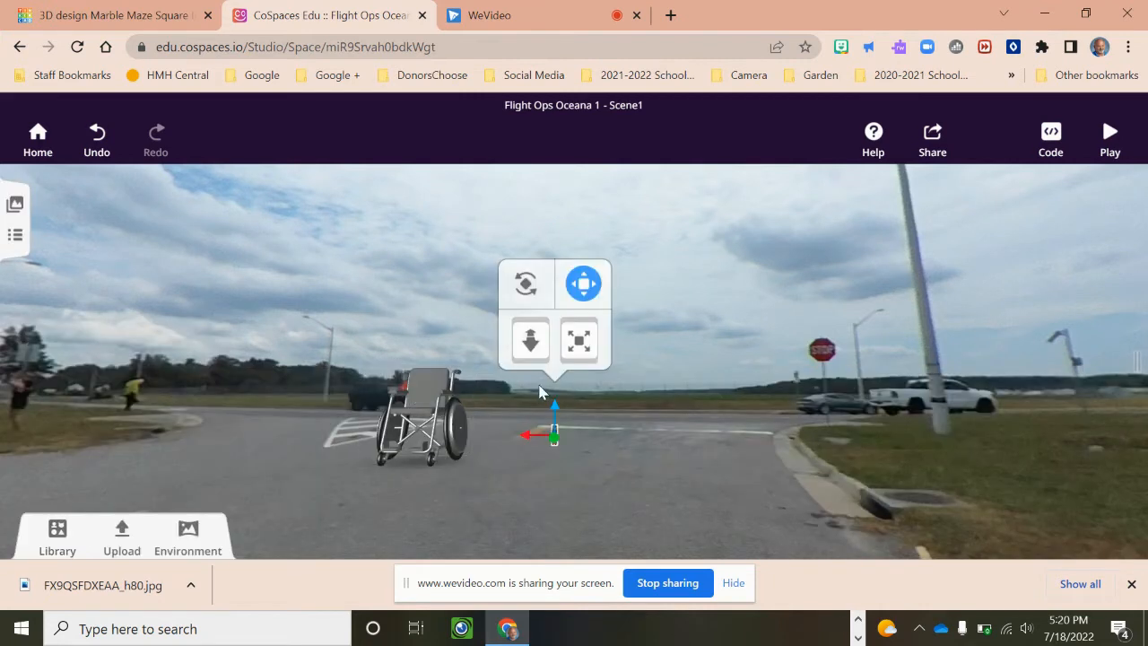
# Enlarge the boy to match the wheelchair's scale and stand him on the road beside it.
pyautogui.moveTo(579, 340); pyautogui.dragTo(686, 196)
pyautogui.moveTo(558, 491); pyautogui.dragTo(585, 386)
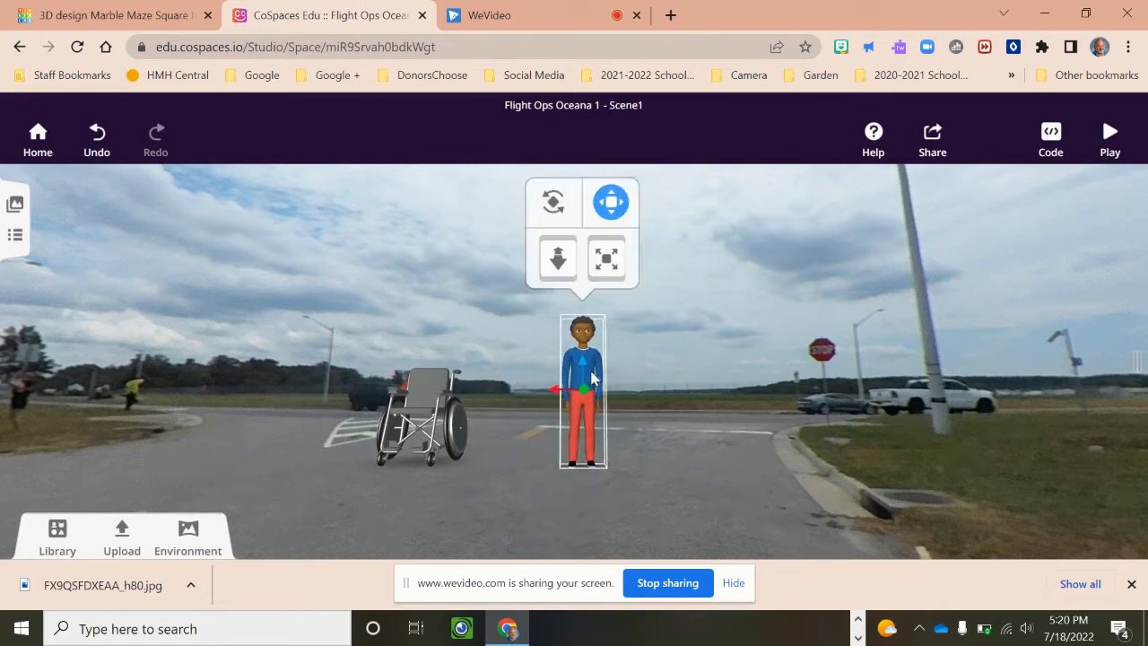
pyautogui.moveTo(612, 256); pyautogui.dragTo(645, 229)
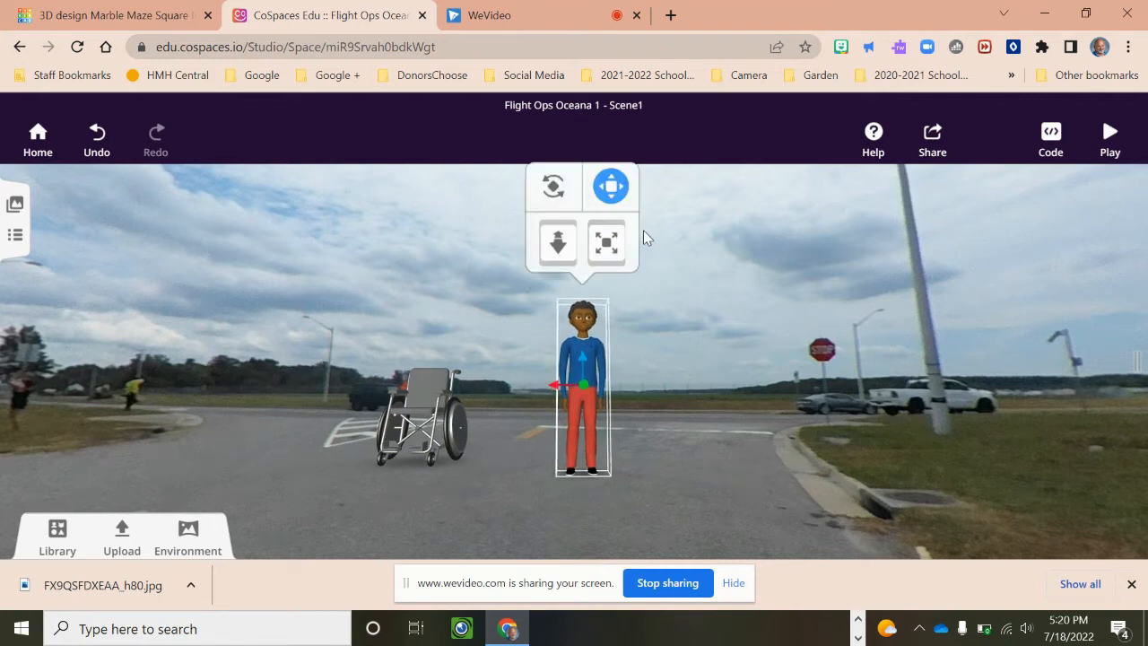
# Set the boy's animation to the "Sit on chair" posture.
pyautogui.rightClick(590, 370)
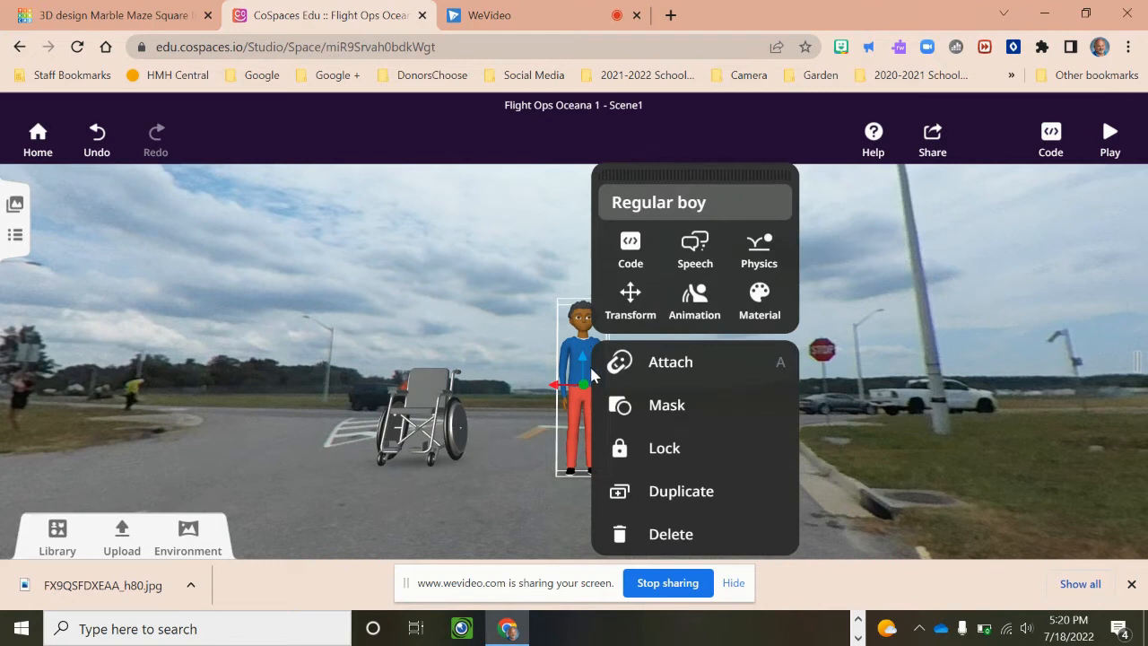
pyautogui.click(690, 303)
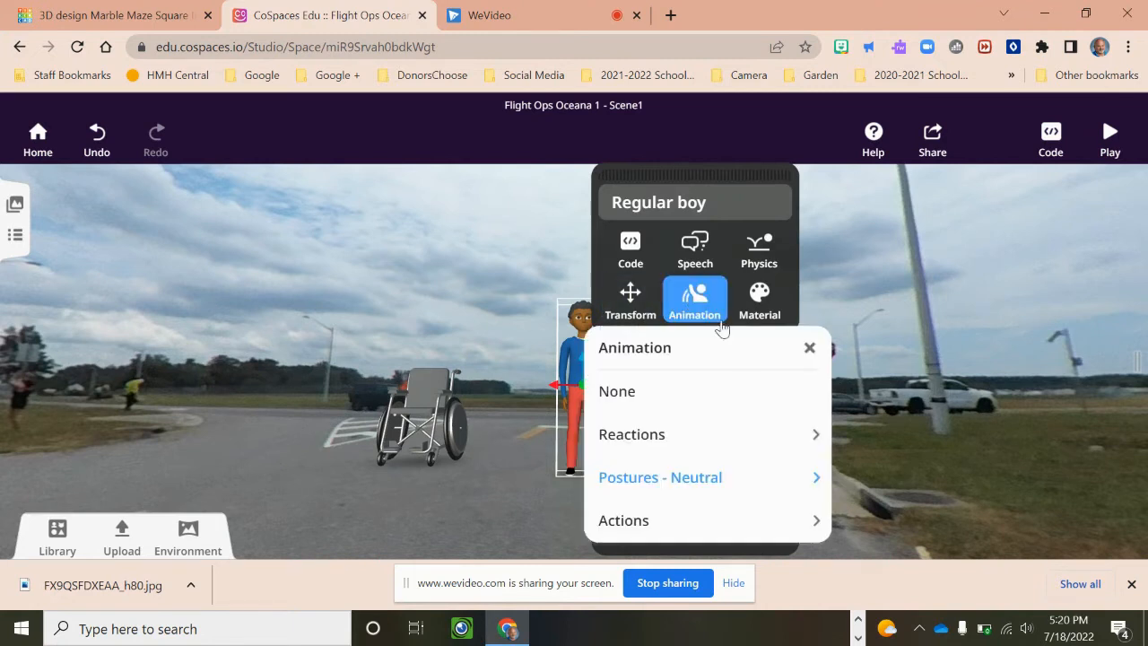
pyautogui.click(696, 481)
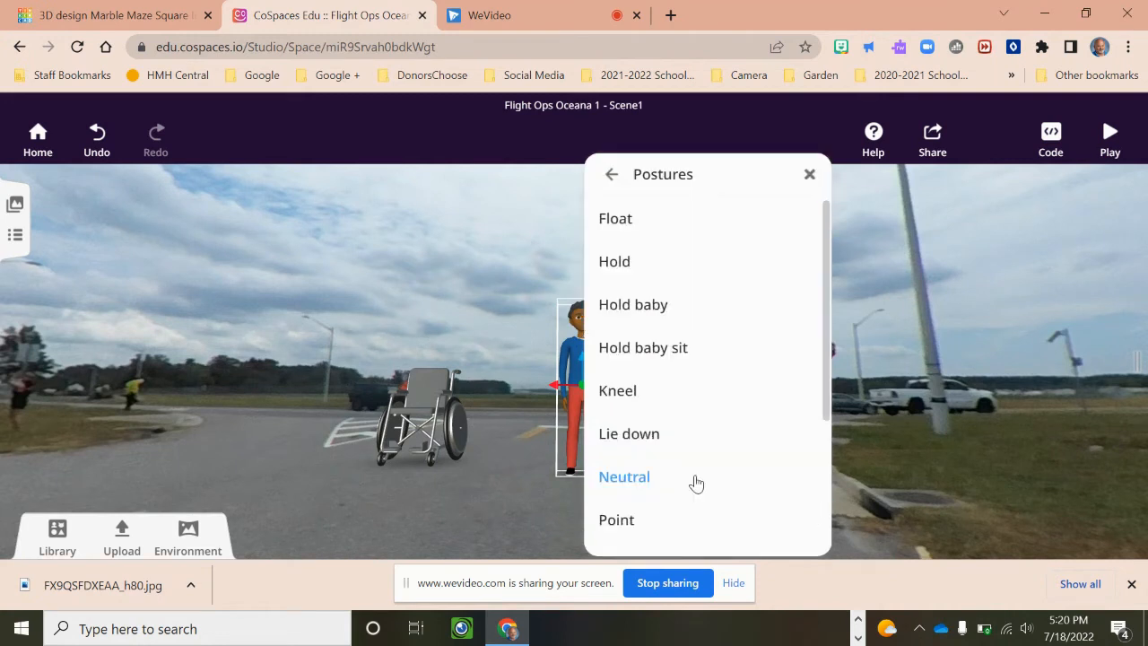
pyautogui.moveTo(827, 408); pyautogui.dragTo(832, 533)
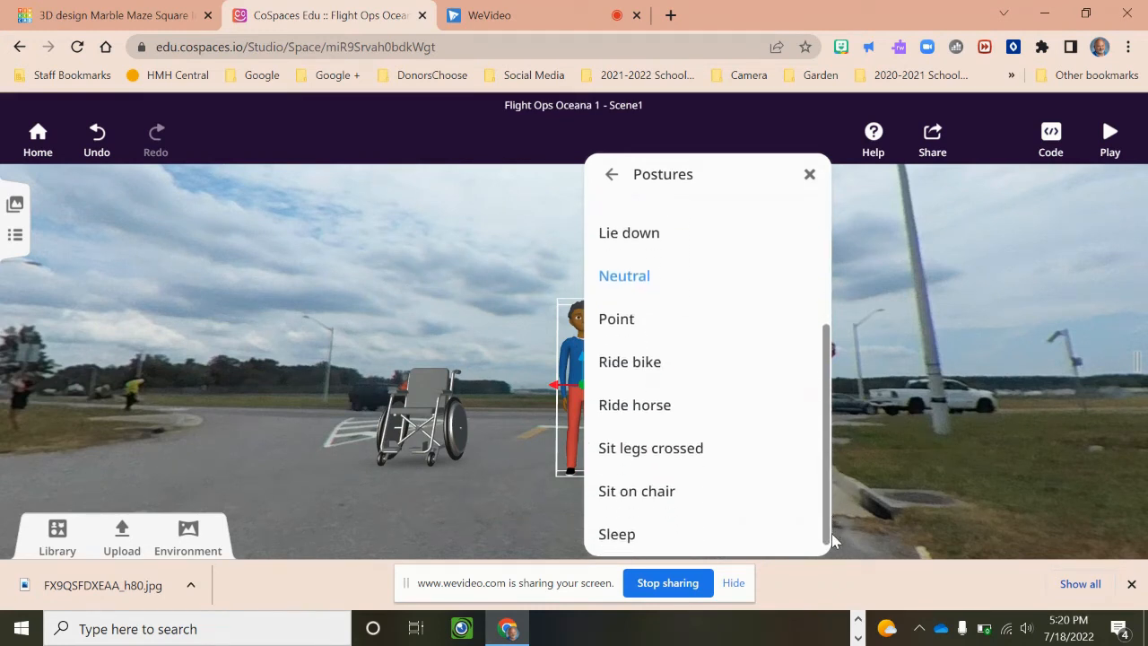
pyautogui.click(643, 495)
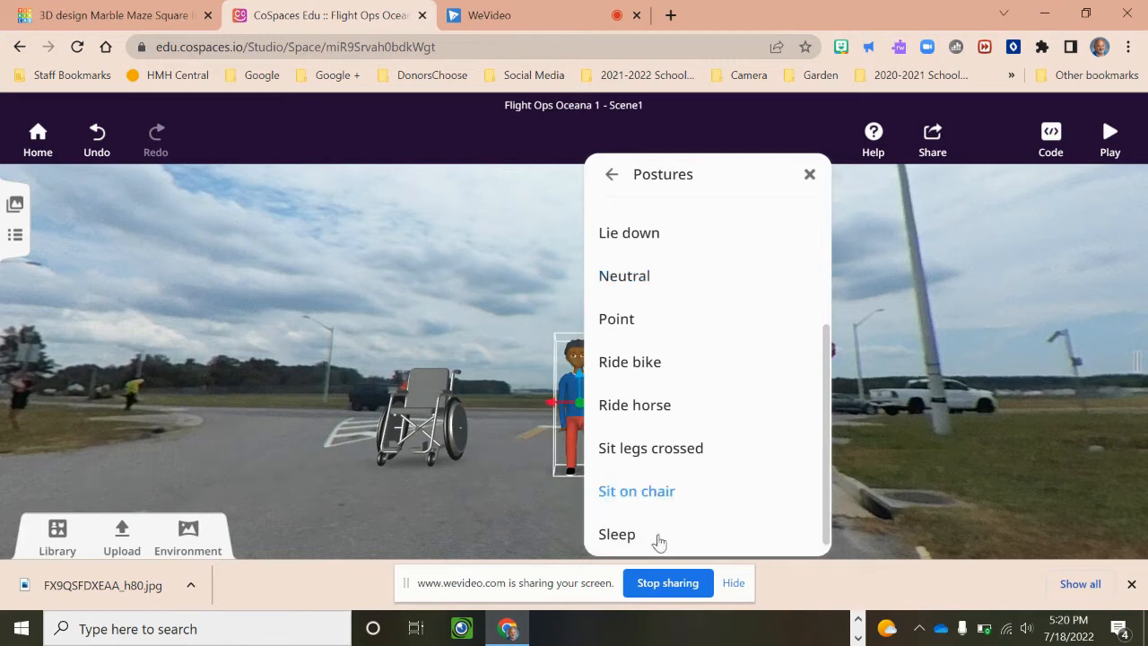
pyautogui.click(481, 489)
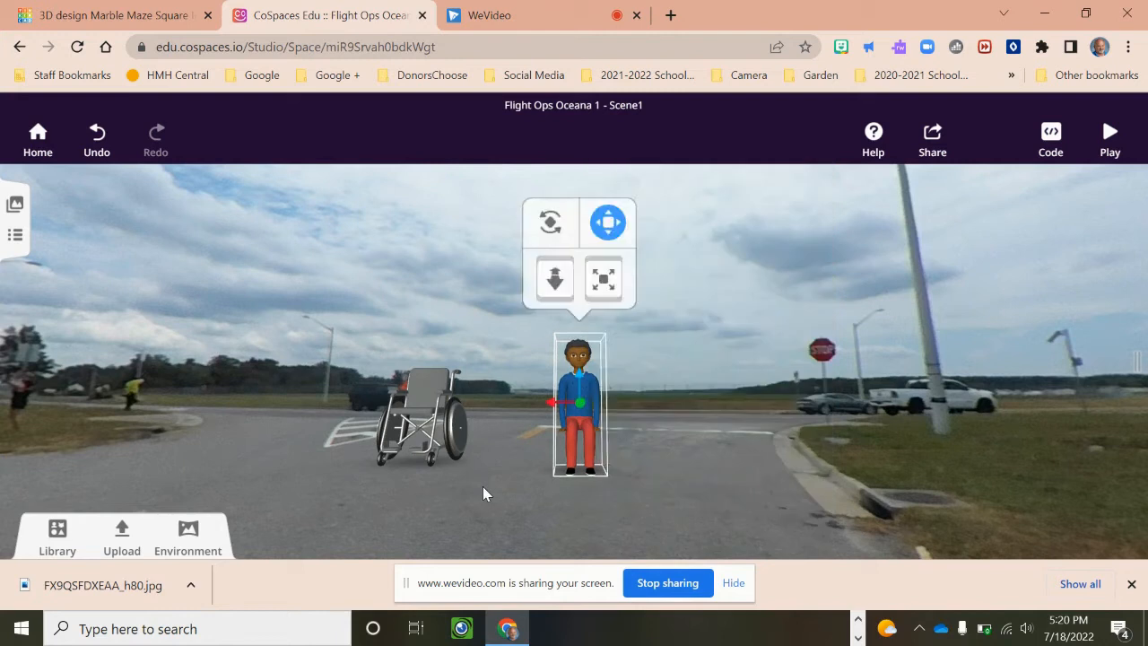
pyautogui.click(482, 487)
# Move the seated boy closer to the wheelchair and rotate him in profile, facing the stop sign side.
pyautogui.moveTo(578, 421); pyautogui.dragTo(543, 407)
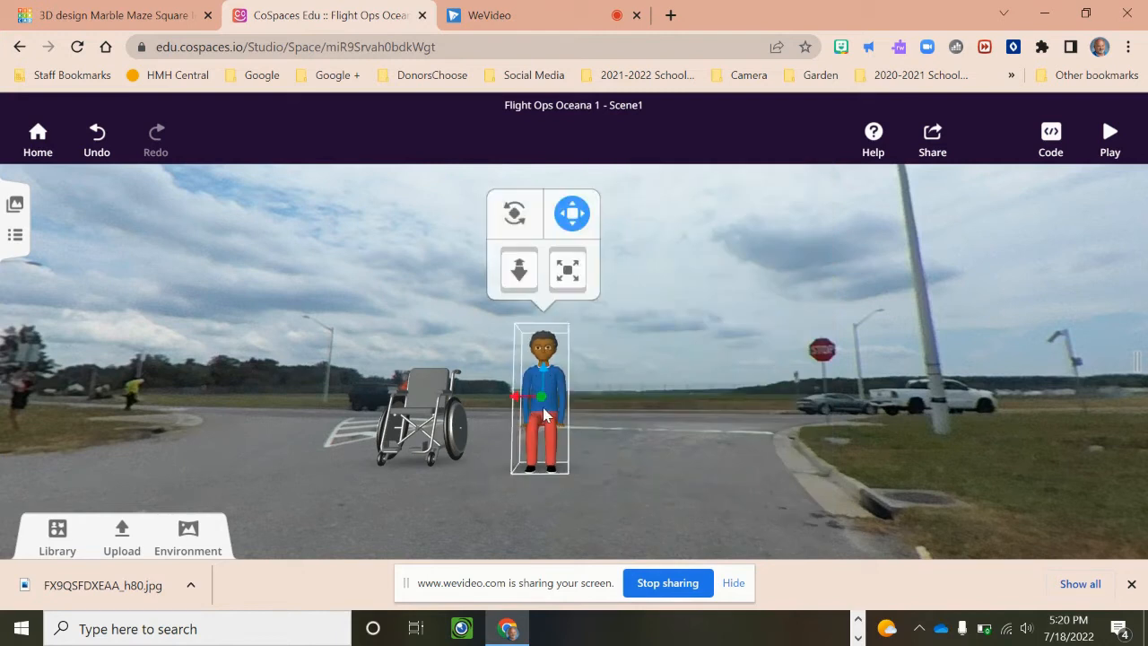
pyautogui.click(515, 212)
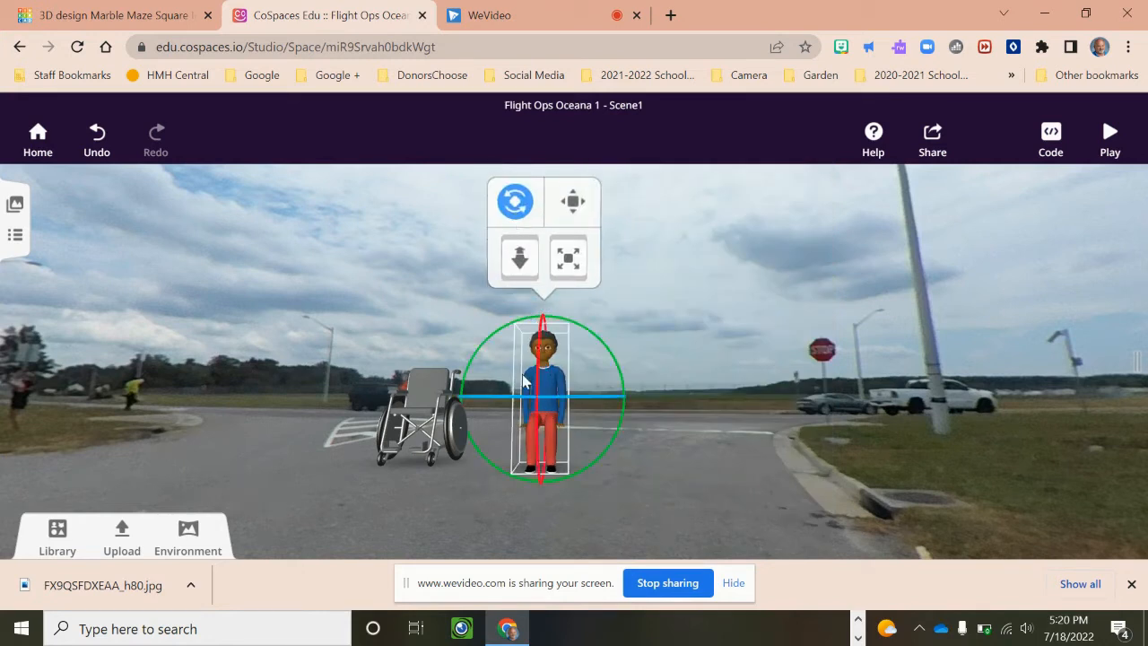
pyautogui.moveTo(579, 400); pyautogui.dragTo(542, 387)
pyautogui.click(461, 403)
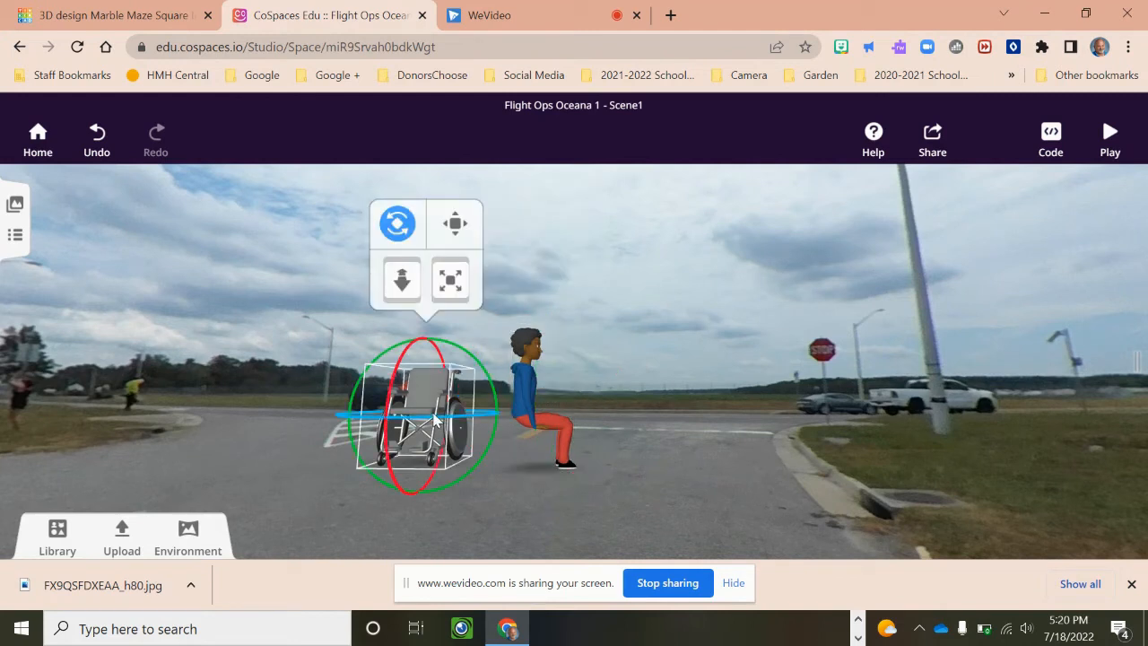
# Move the seated boy over to the wheelchair and bring him forward so he overlaps its seat.
pyautogui.moveTo(523, 415); pyautogui.dragTo(285, 413)
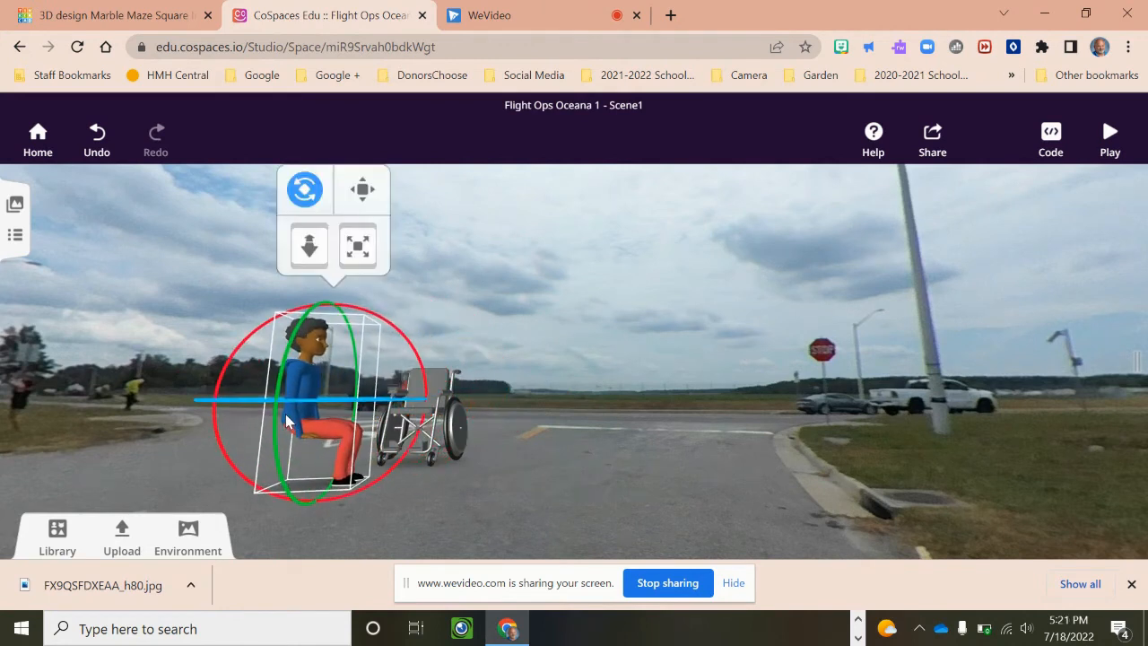
pyautogui.moveTo(302, 374); pyautogui.dragTo(408, 354)
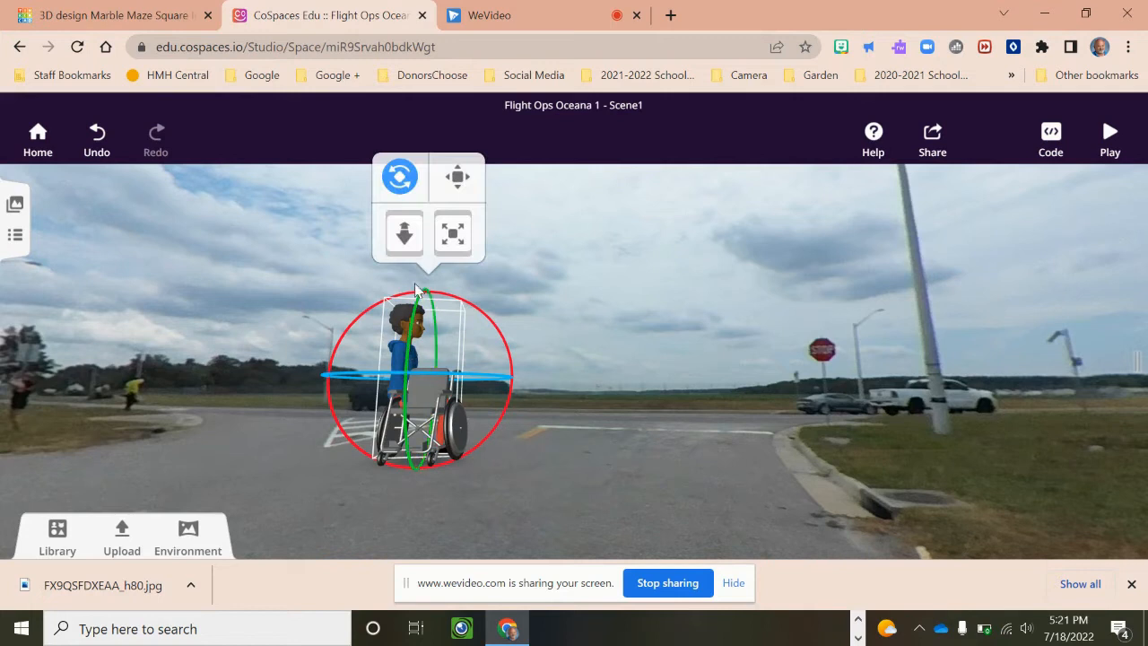
pyautogui.click(454, 178)
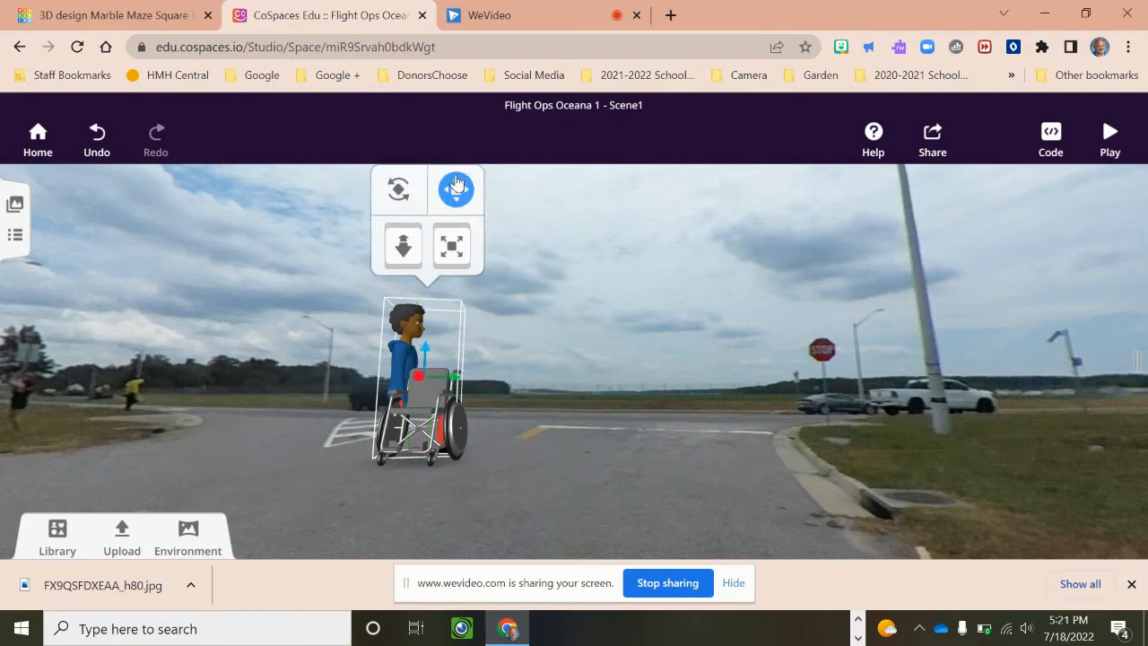
pyautogui.moveTo(425, 344); pyautogui.dragTo(428, 381)
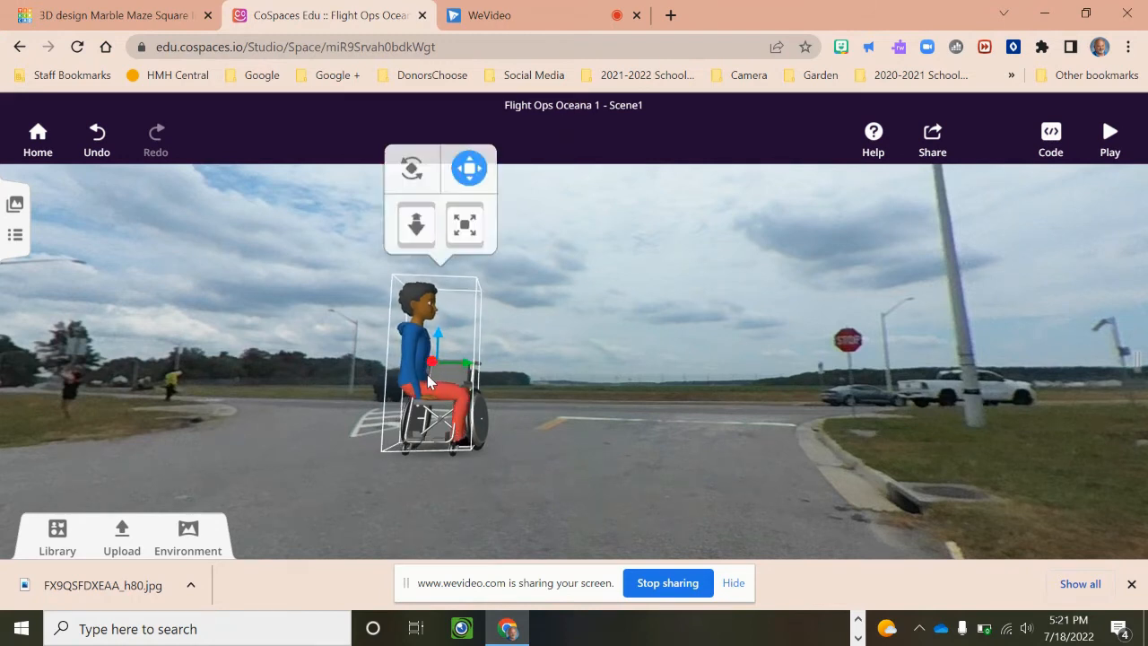
# Rotate the wheelchair about its vertical axis until it faces the same direction as the seated boy.
pyautogui.click(487, 416)
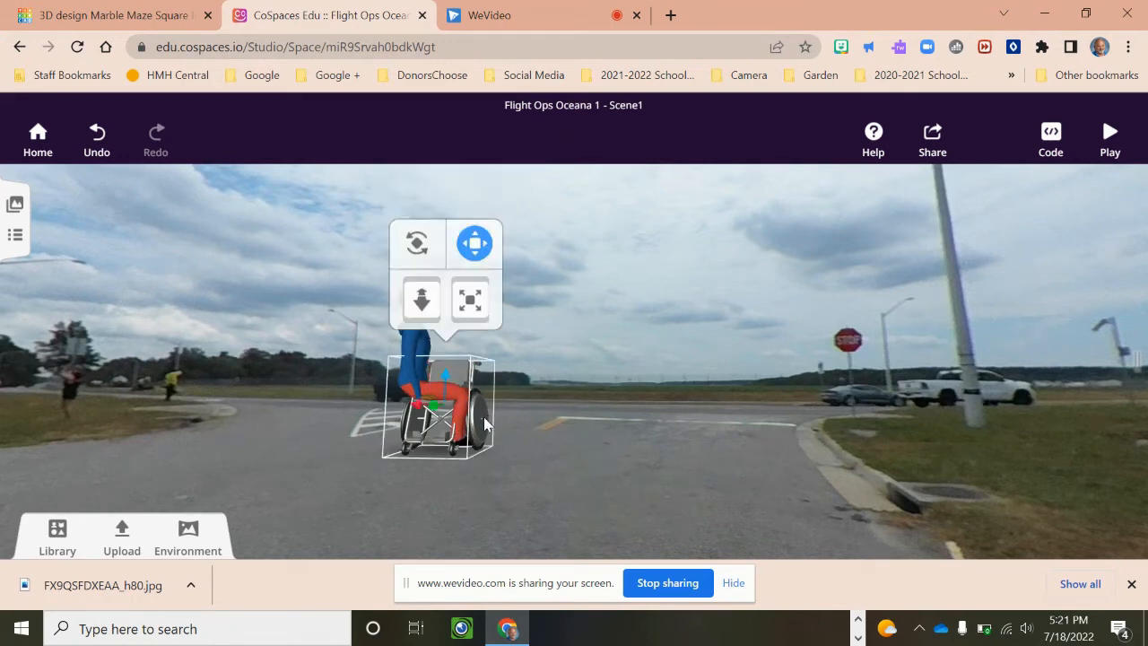
pyautogui.click(423, 258)
pyautogui.moveTo(496, 404); pyautogui.dragTo(595, 362)
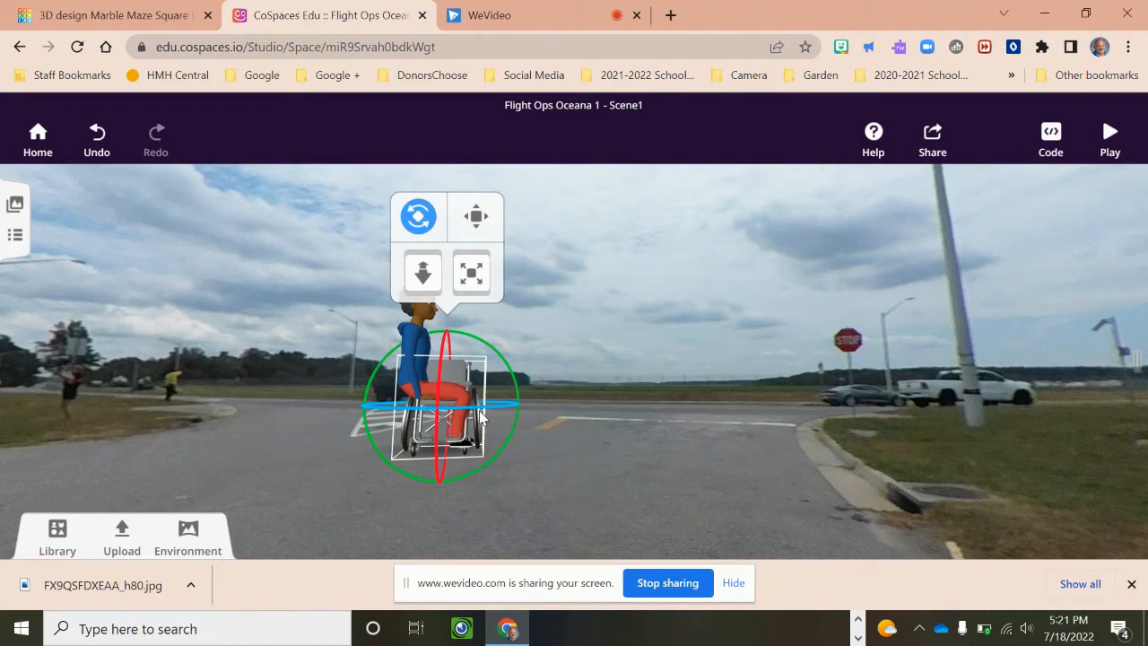
pyautogui.moveTo(460, 418); pyautogui.dragTo(615, 317)
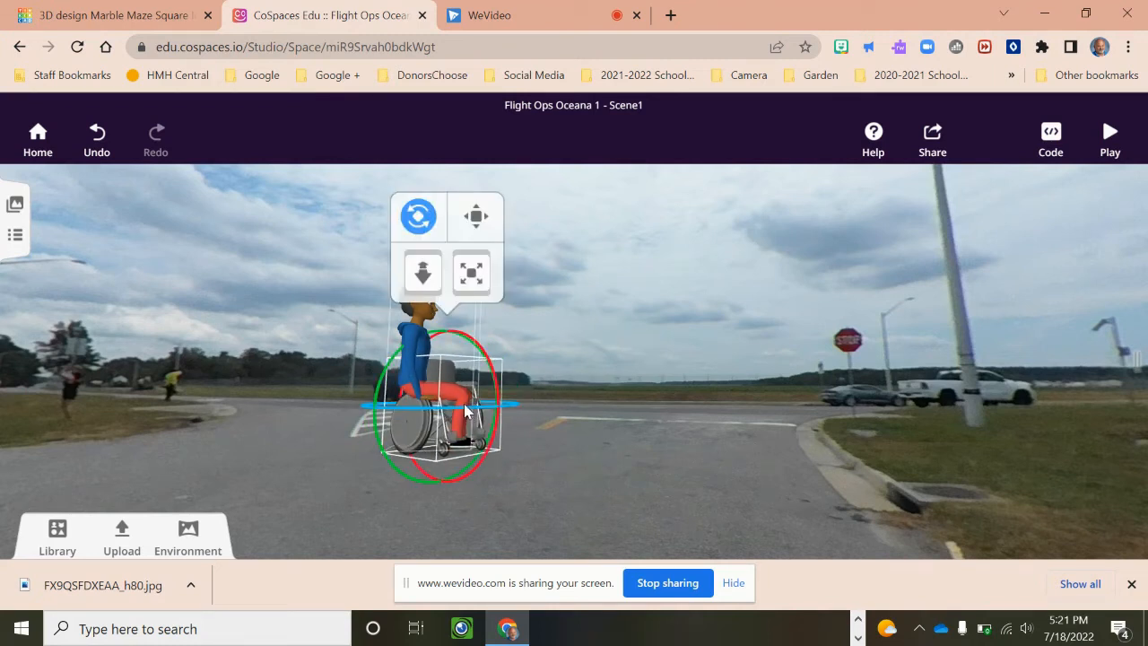
pyautogui.click(464, 406)
pyautogui.click(453, 406)
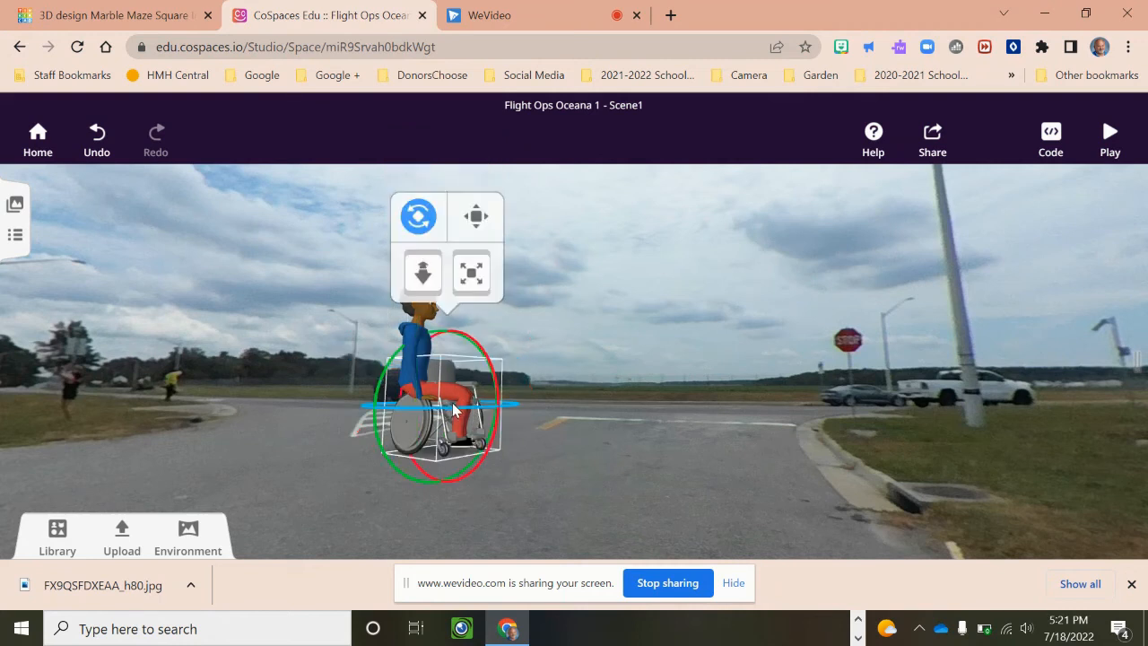
pyautogui.moveTo(455, 408); pyautogui.dragTo(559, 387)
pyautogui.moveTo(490, 404); pyautogui.dragTo(507, 401)
# Shift the boy back in depth between the wheelchair's wheels and slide him forward along the seat.
pyautogui.click(441, 397)
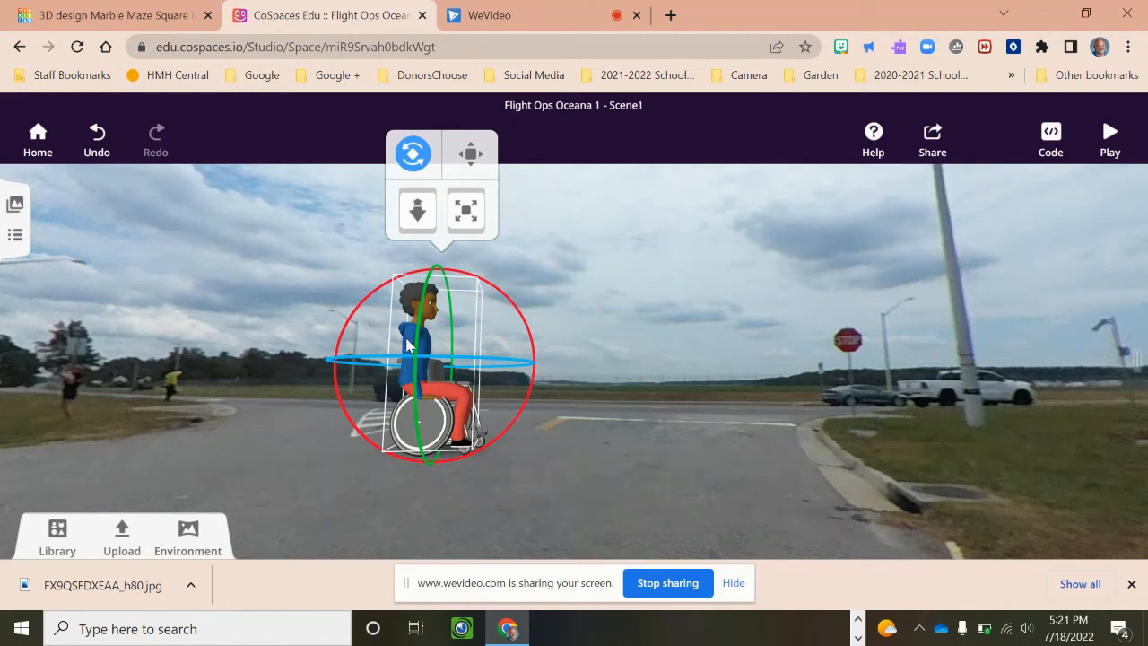
pyautogui.click(470, 153)
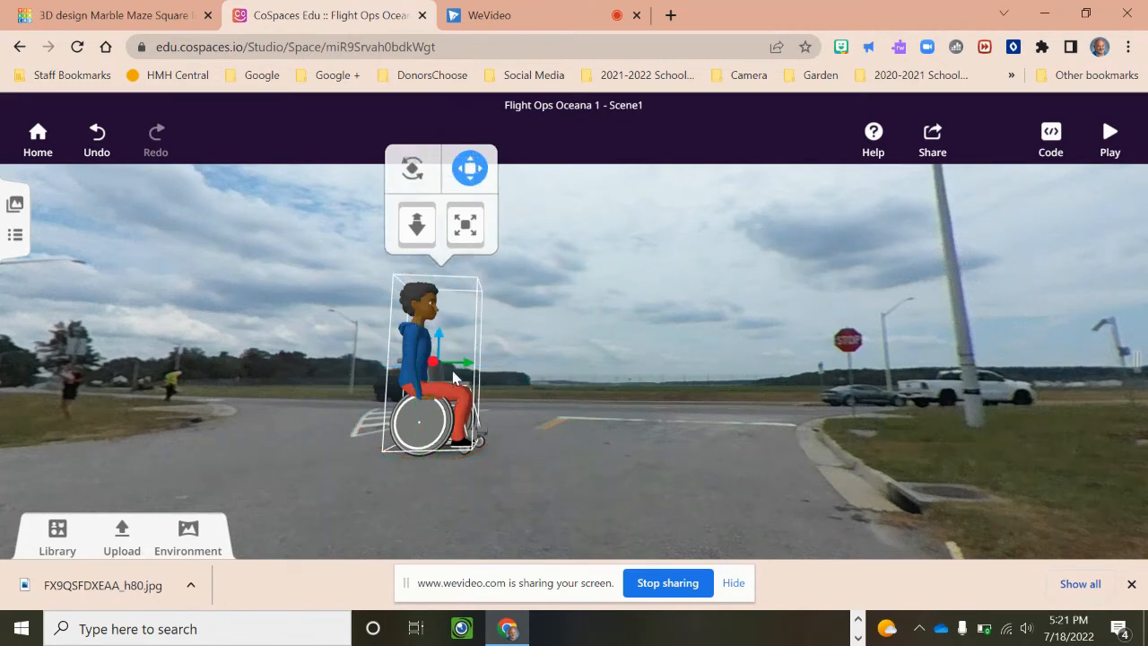
pyautogui.moveTo(435, 367); pyautogui.dragTo(443, 366)
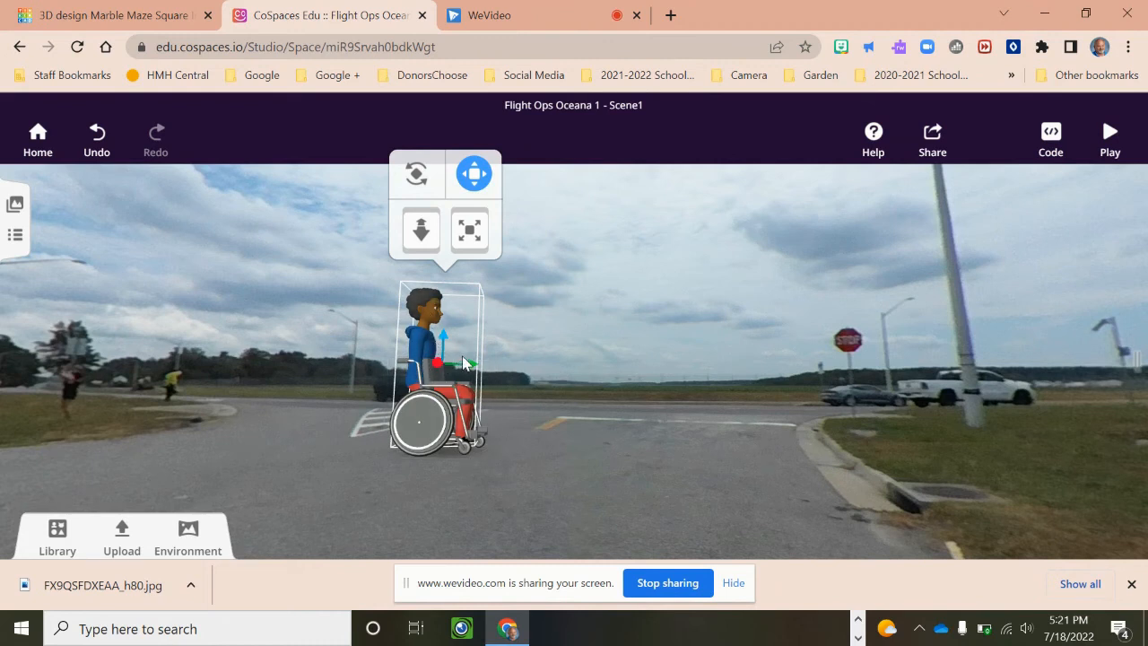
pyautogui.moveTo(473, 367); pyautogui.dragTo(497, 369)
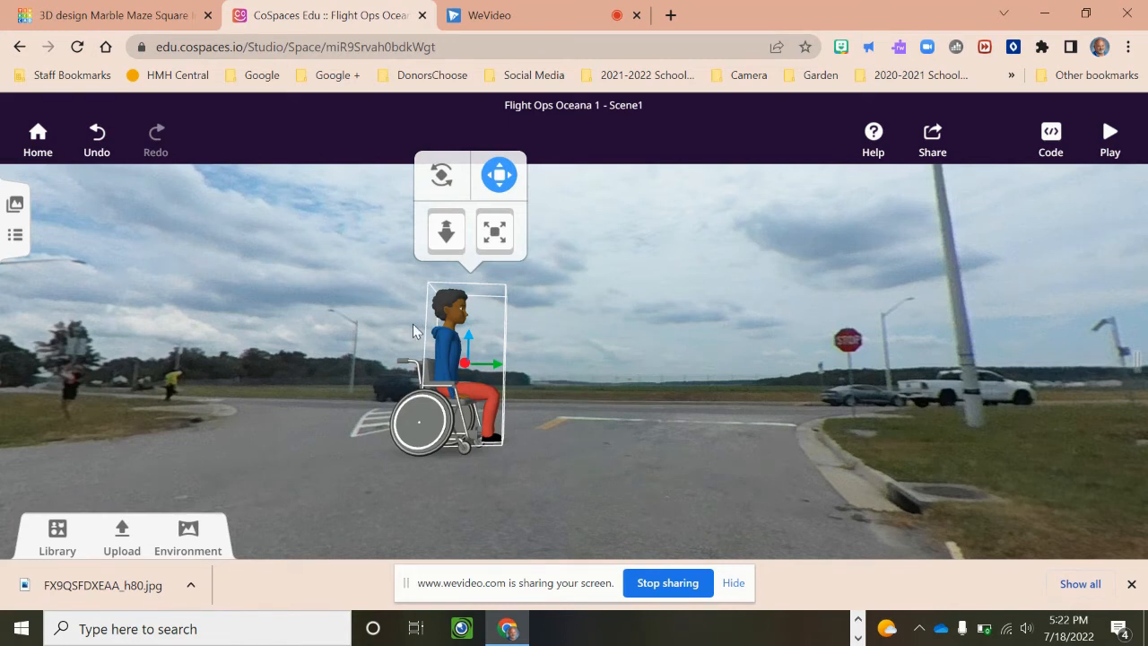
# Try attaching the wheelchair to the seated boy's head and undo the attachment.
pyautogui.click(337, 436)
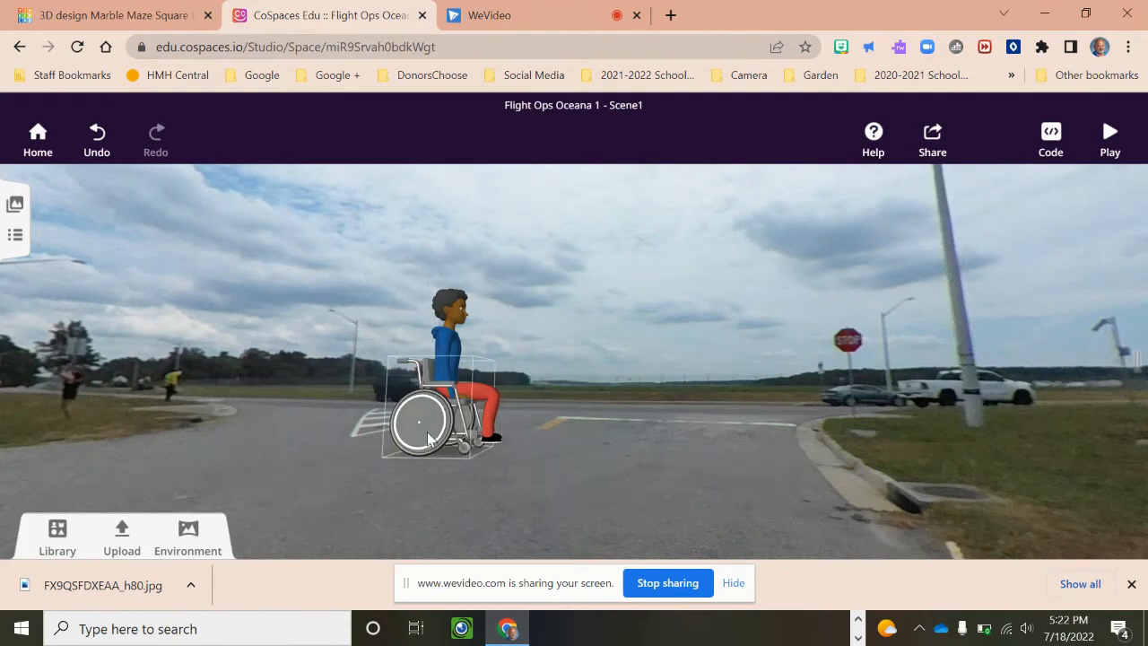
pyautogui.click(442, 363)
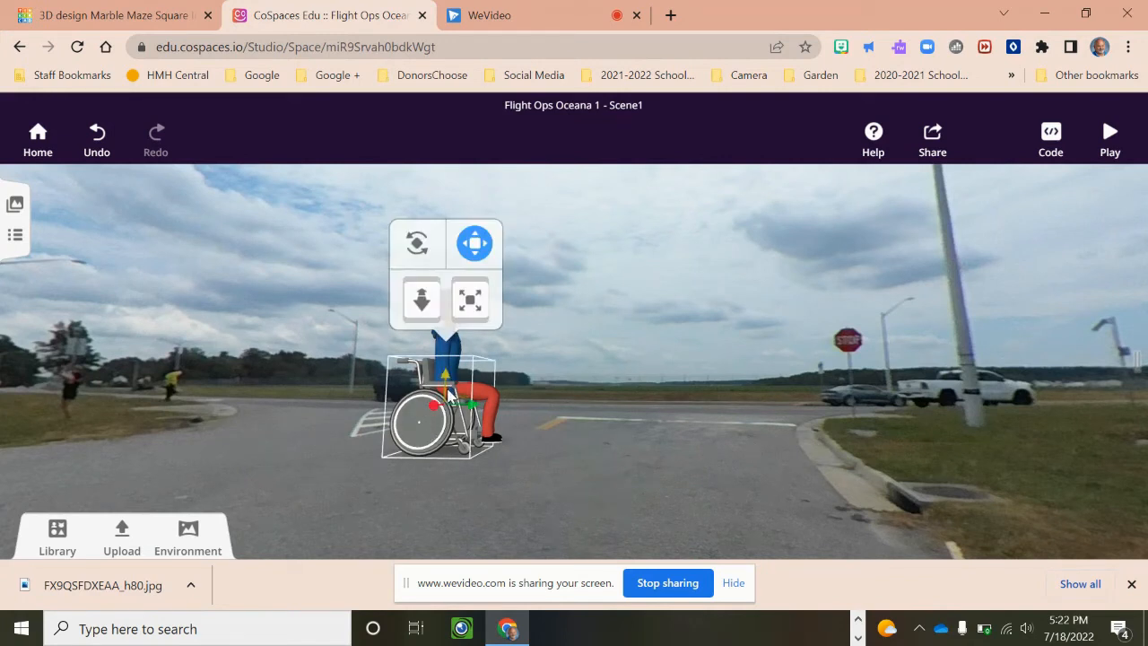
pyautogui.rightClick(425, 419)
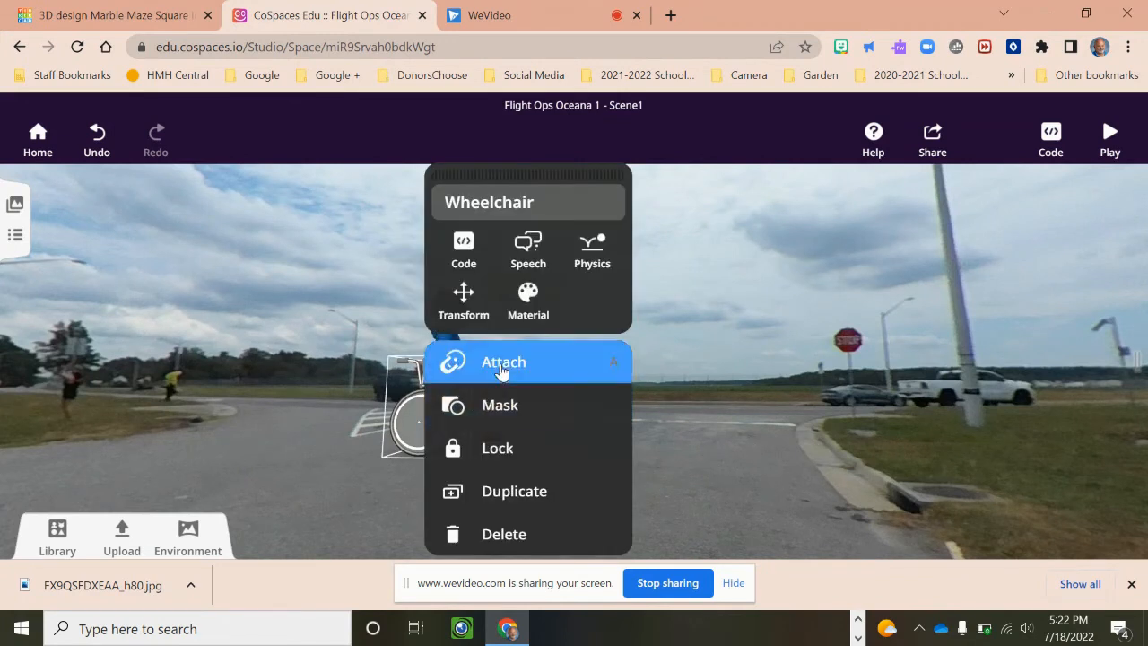
pyautogui.click(502, 363)
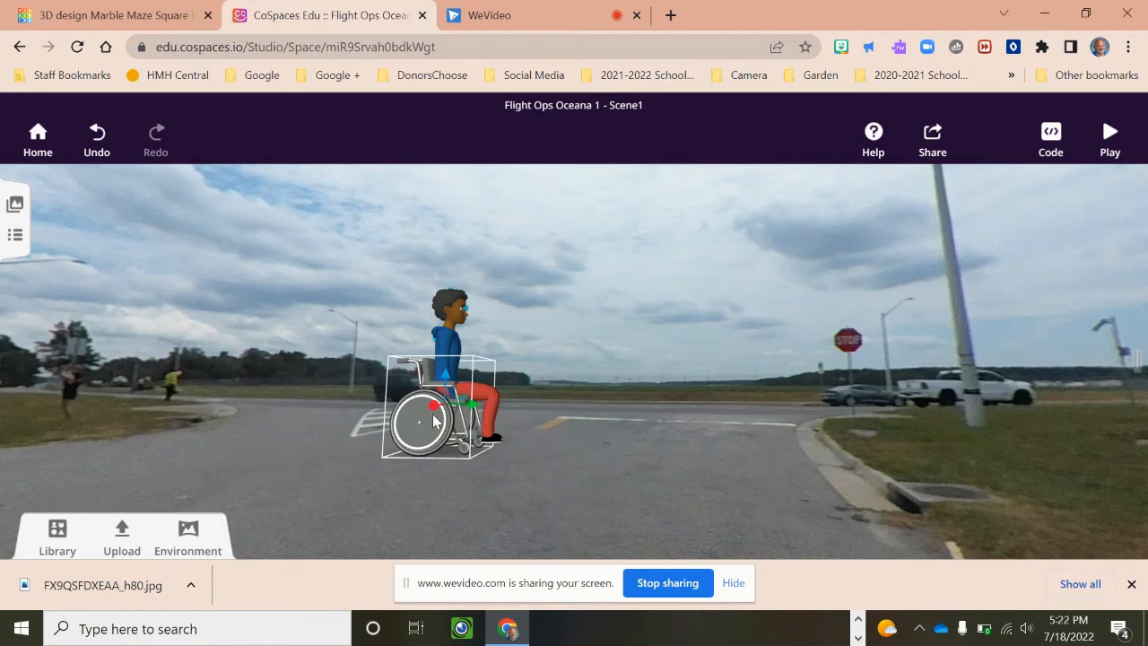
pyautogui.click(451, 290)
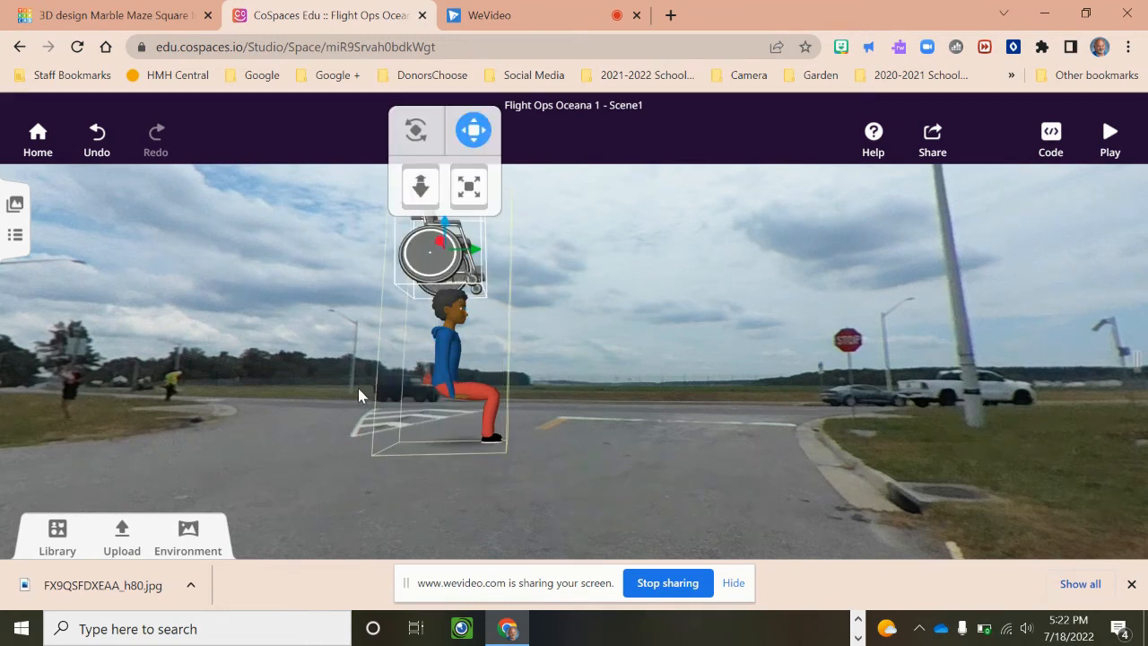
pyautogui.hotkey('ctrl', 'z')
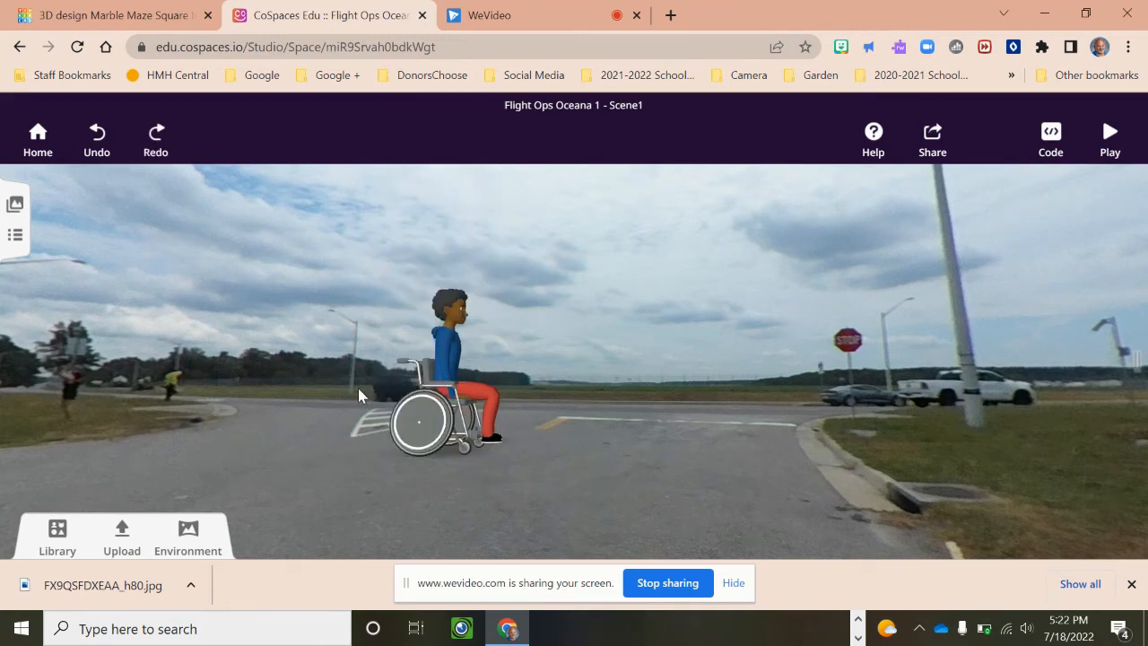
# Attach the seated boy to the wheelchair's Top attachment point.
pyautogui.click(455, 343)
pyautogui.rightClick(454, 341)
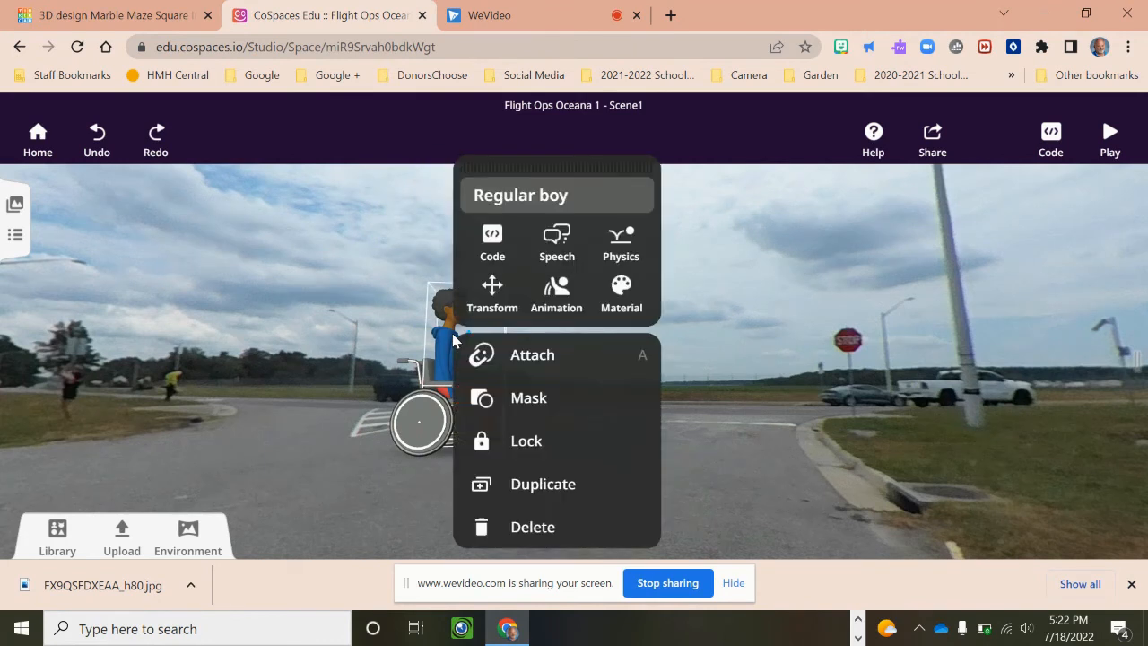
pyautogui.click(503, 359)
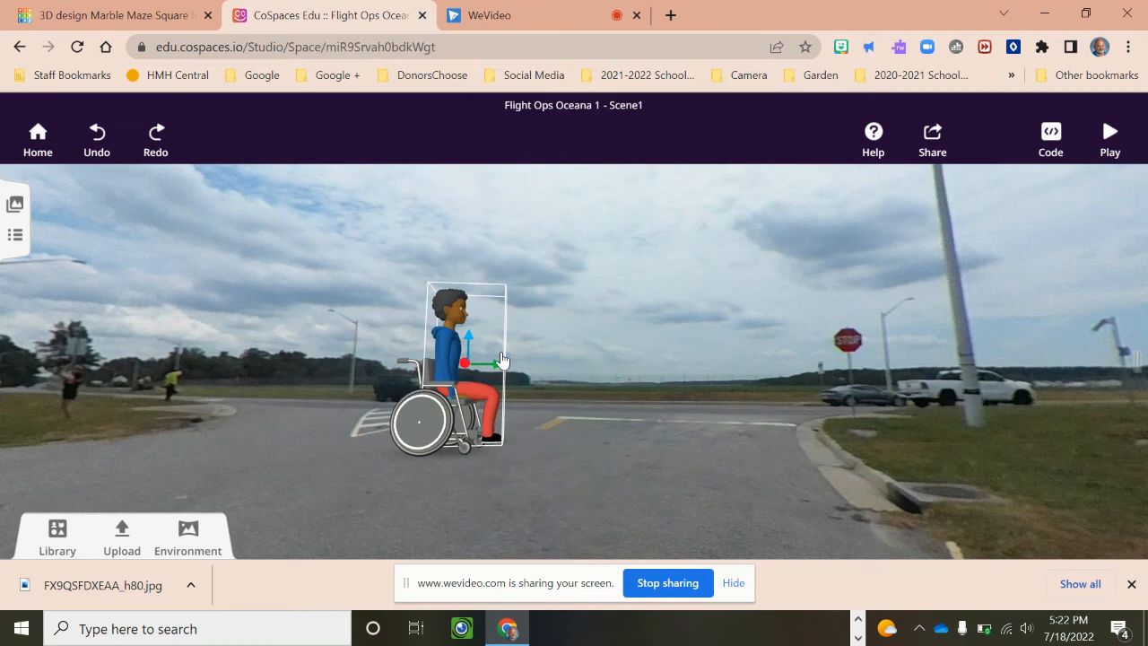
pyautogui.click(451, 406)
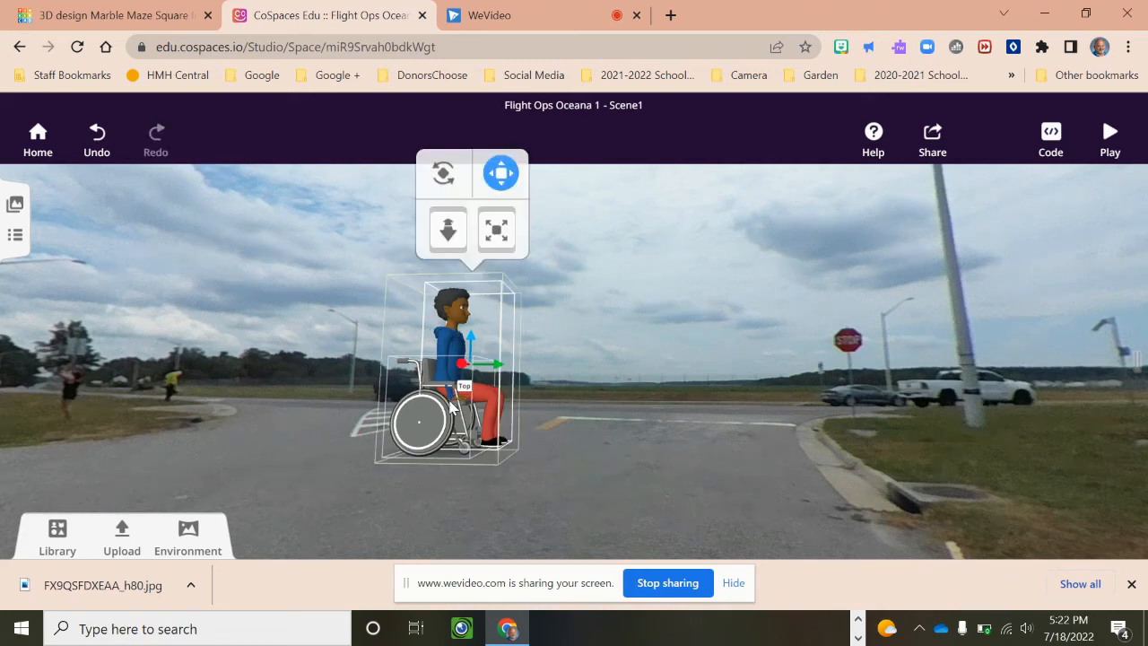
pyautogui.click(652, 372)
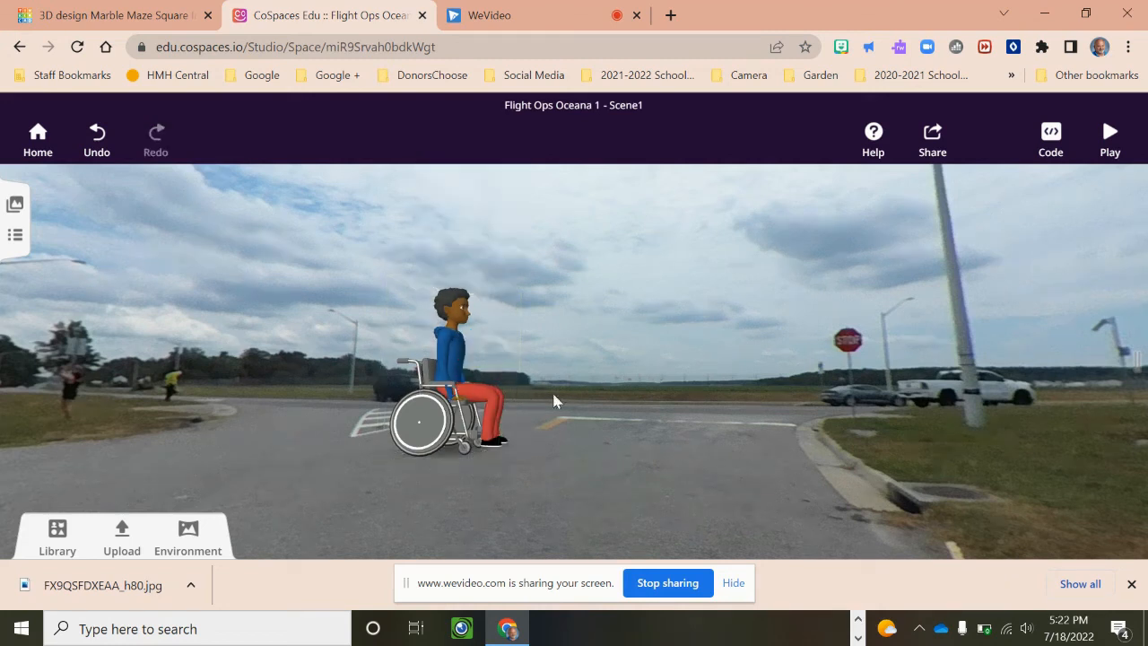
# Nudge the attached boy slightly back in the seat and move the wheelchair a short way away from the stop sign.
pyautogui.click(517, 399)
pyautogui.moveTo(517, 399); pyautogui.dragTo(475, 406)
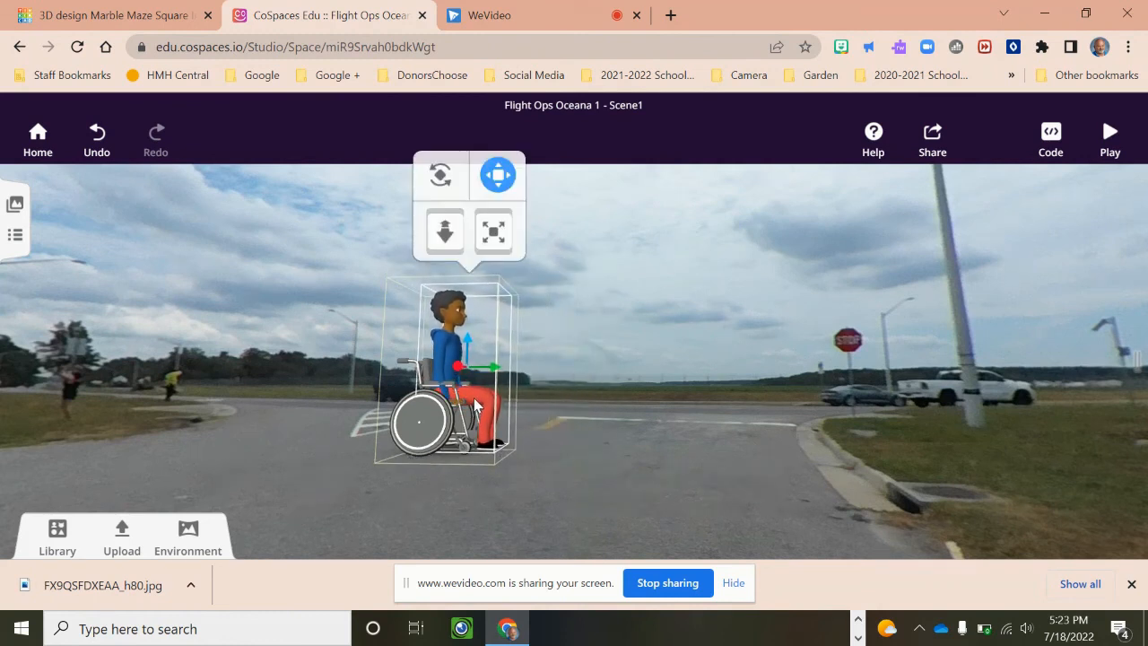
pyautogui.rightClick(451, 352)
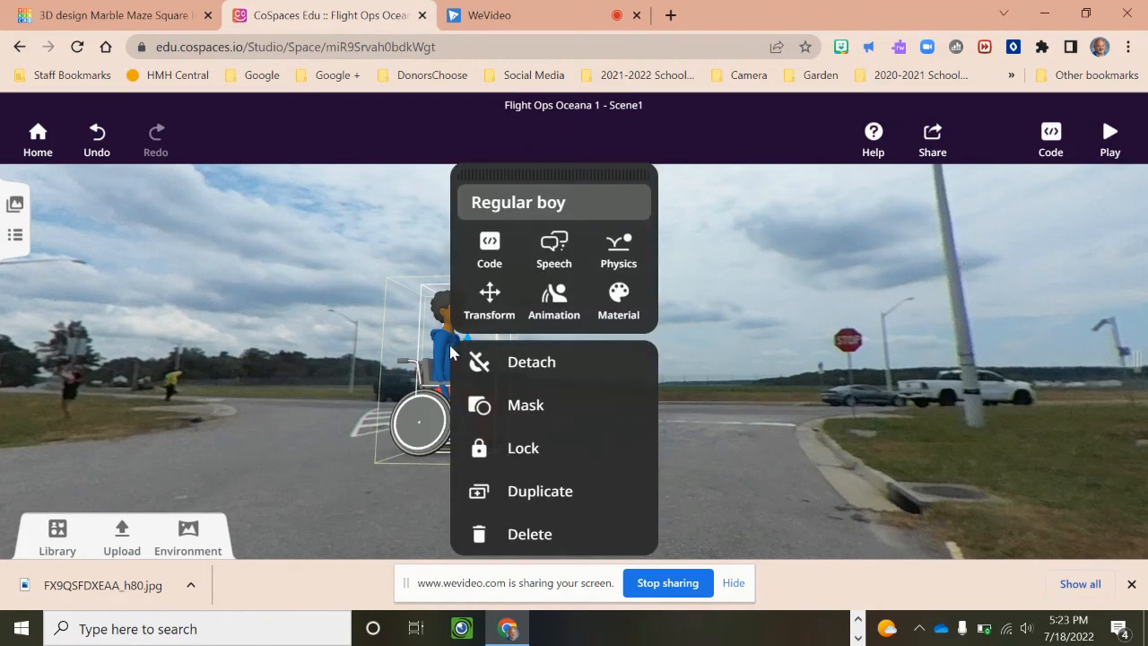
pyautogui.click(315, 344)
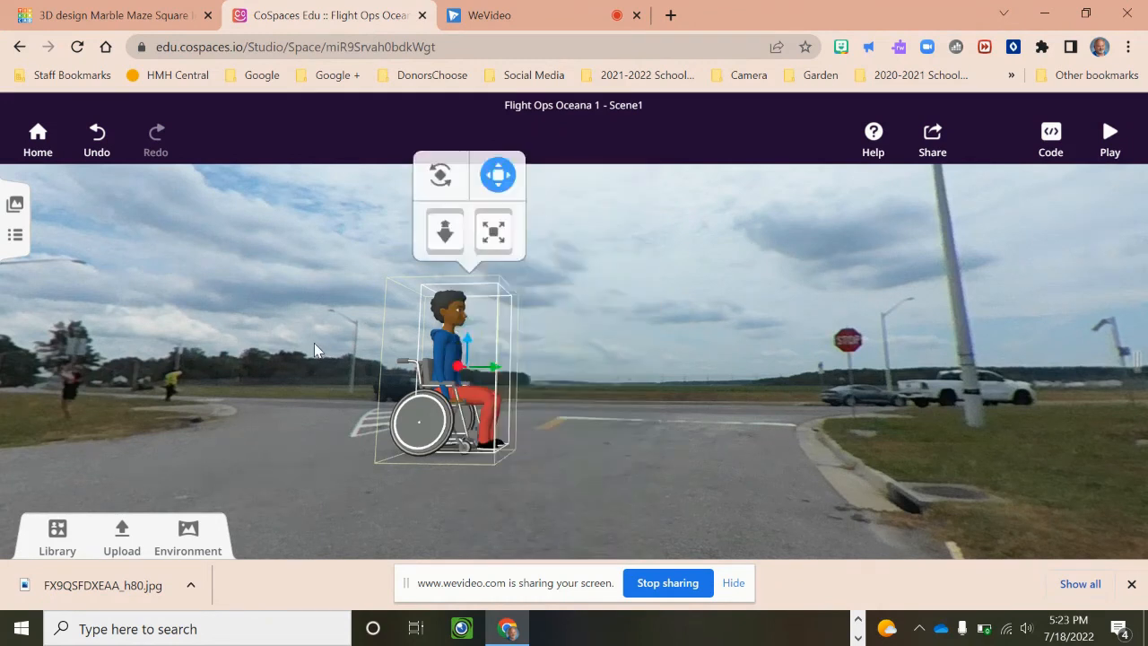
pyautogui.moveTo(417, 413)
pyautogui.mouseDown()
pyautogui.moveTo(498, 423)
pyautogui.moveTo(583, 398)
pyautogui.moveTo(398, 423)
pyautogui.mouseUp()
pyautogui.click(604, 334)
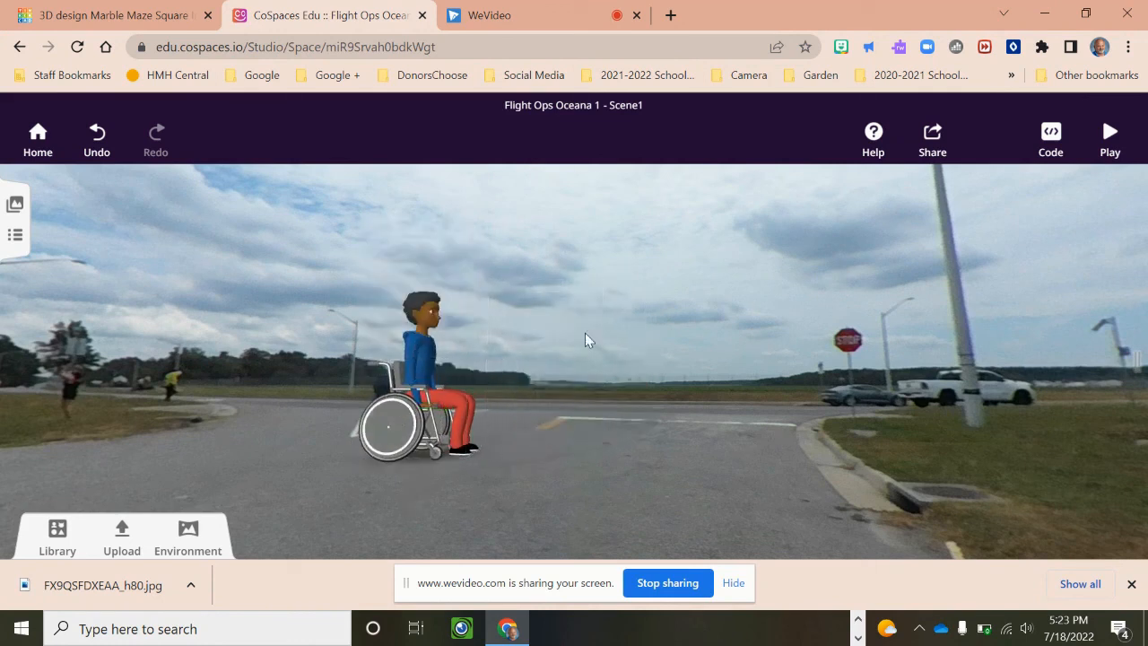
# Pull the attached boy out of the wheelchair toward the stop sign and set him back on its seat.
pyautogui.moveTo(430, 346); pyautogui.dragTo(559, 314)
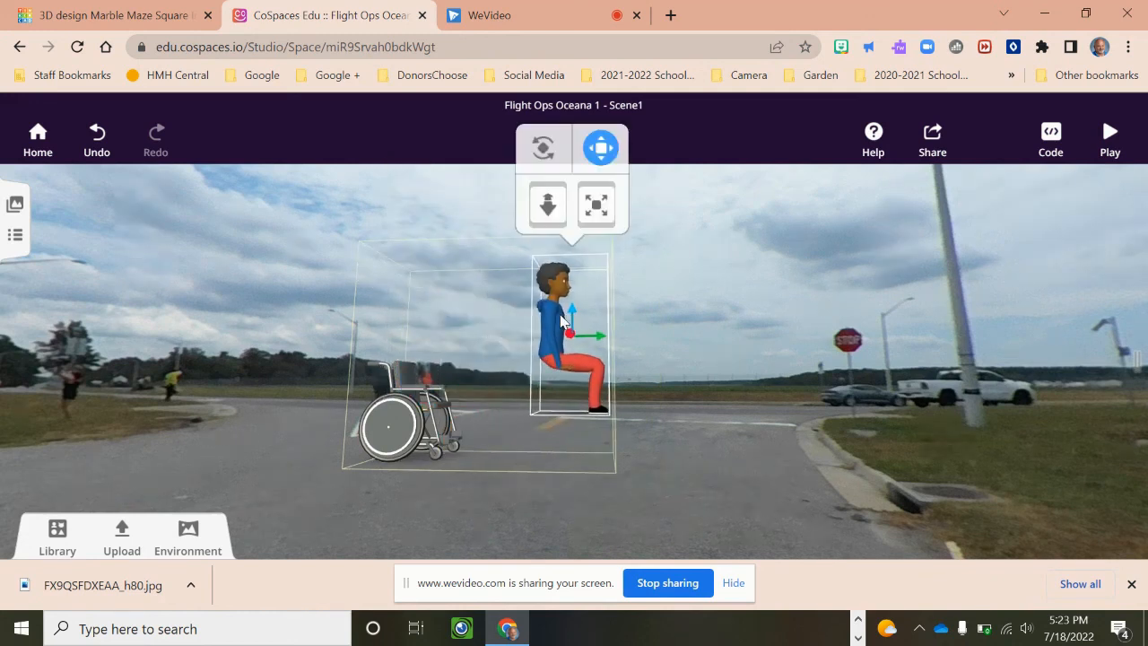
pyautogui.moveTo(408, 419)
pyautogui.mouseDown()
pyautogui.moveTo(527, 419)
pyautogui.moveTo(406, 421)
pyautogui.mouseUp()
pyautogui.click(535, 335)
pyautogui.moveTo(535, 335); pyautogui.dragTo(418, 377)
# Move the wheelchair with the boy toward the stop sign side and rotate it about its vertical axis to face the viewer.
pyautogui.click(392, 448)
pyautogui.moveTo(393, 449); pyautogui.dragTo(447, 439)
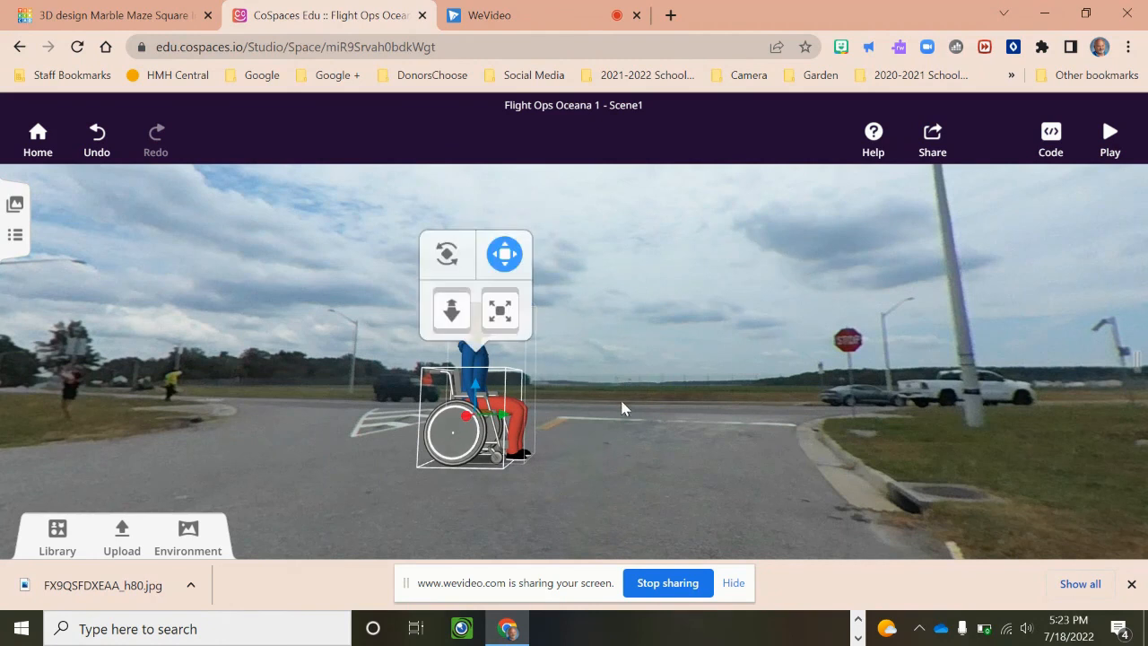
pyautogui.click(446, 254)
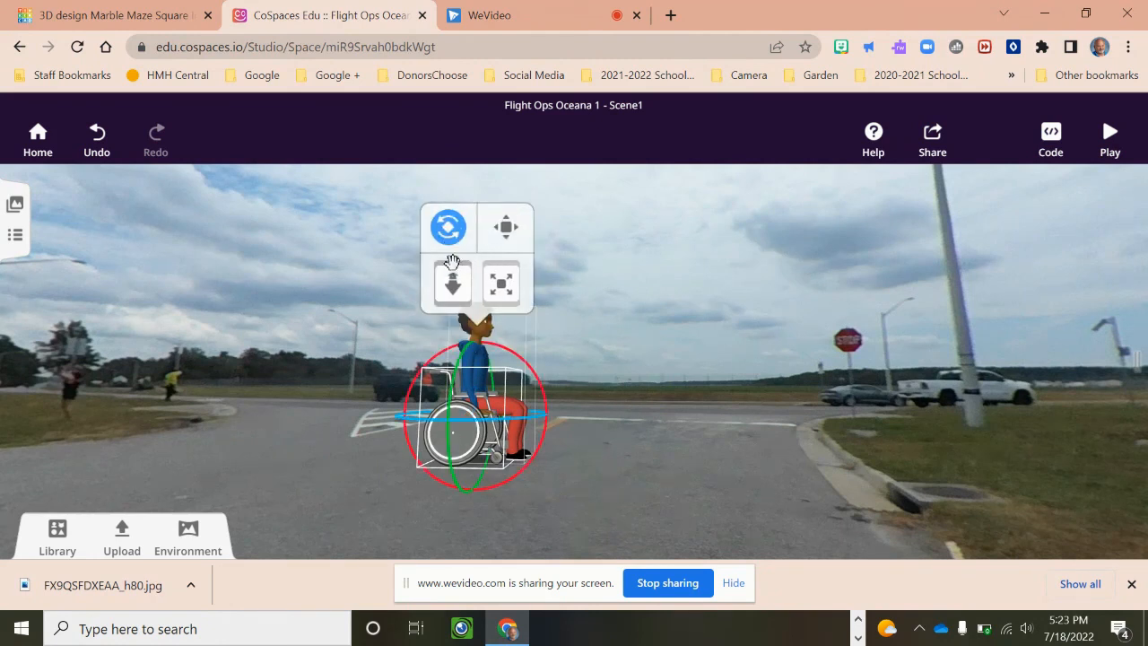
pyautogui.moveTo(539, 420); pyautogui.dragTo(484, 439)
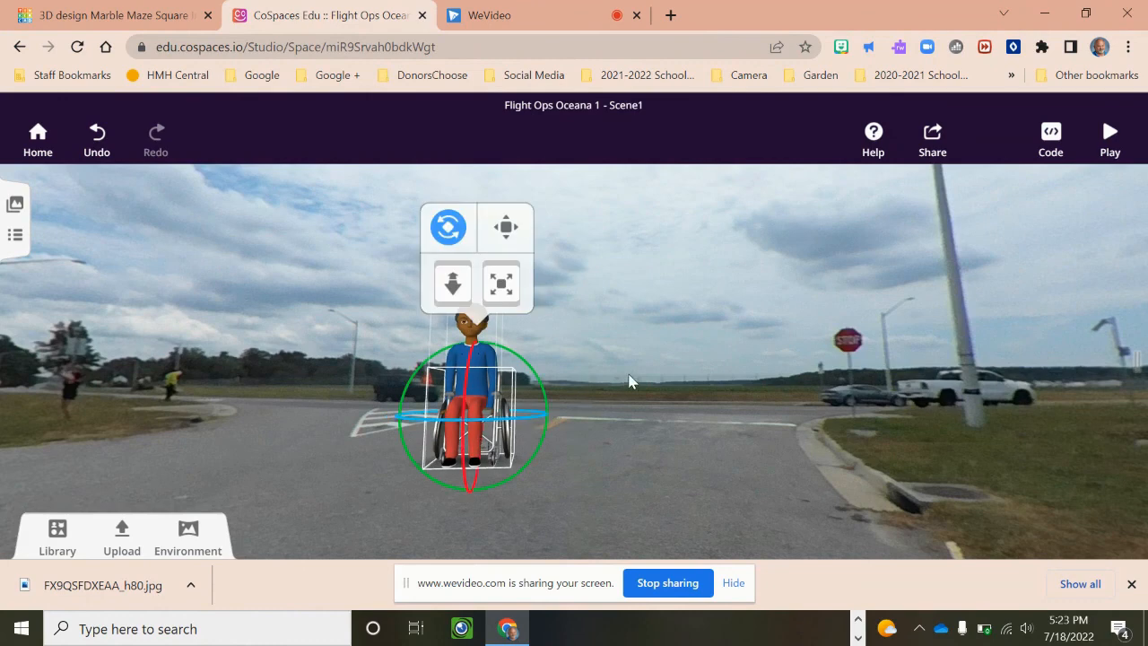